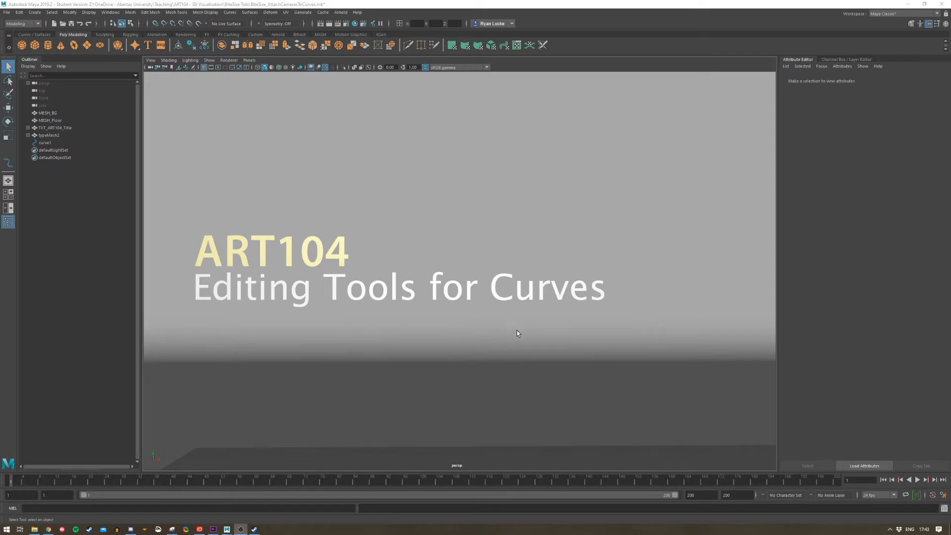
Step: Draw an EP curve with five edit points weaving across the floor slab
left_click_drag(528, 355, 515, 223, "alt")
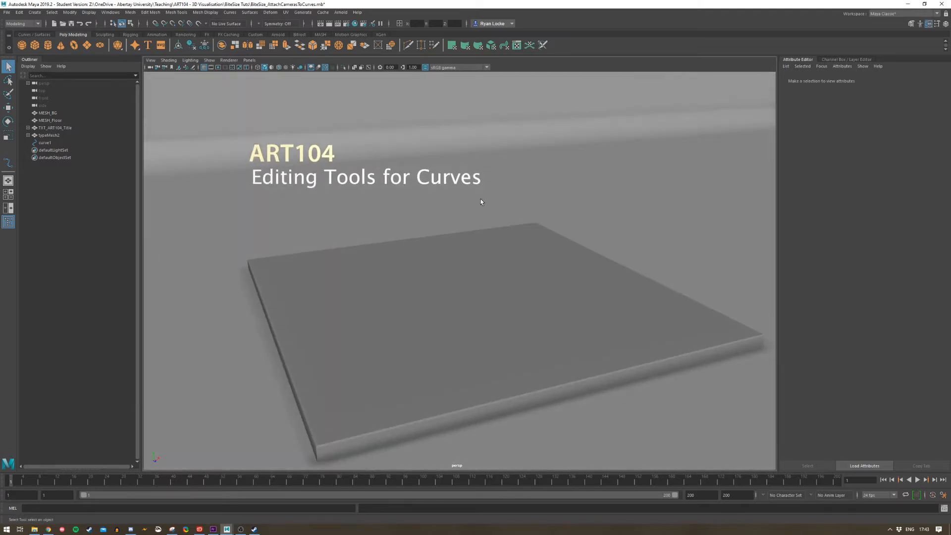
left_click(35, 11)
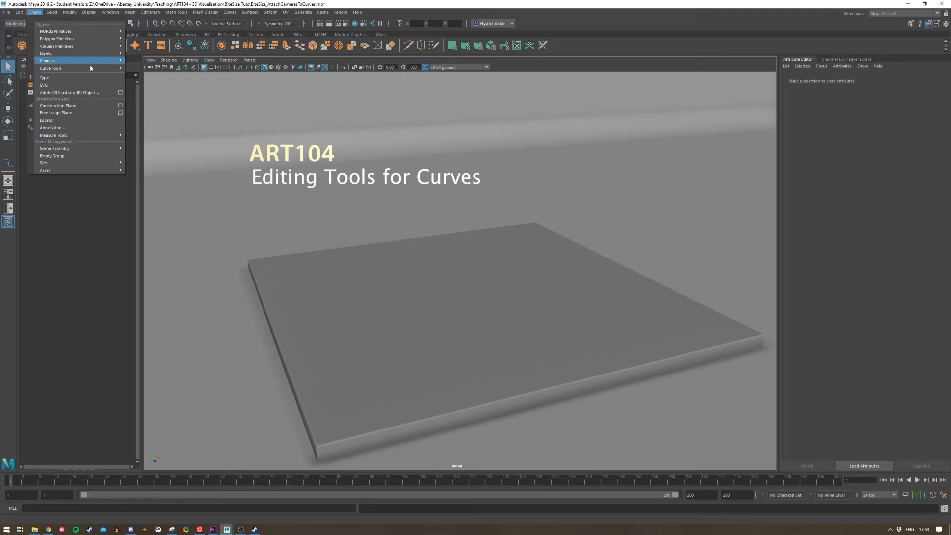
mouse_move(97, 61)
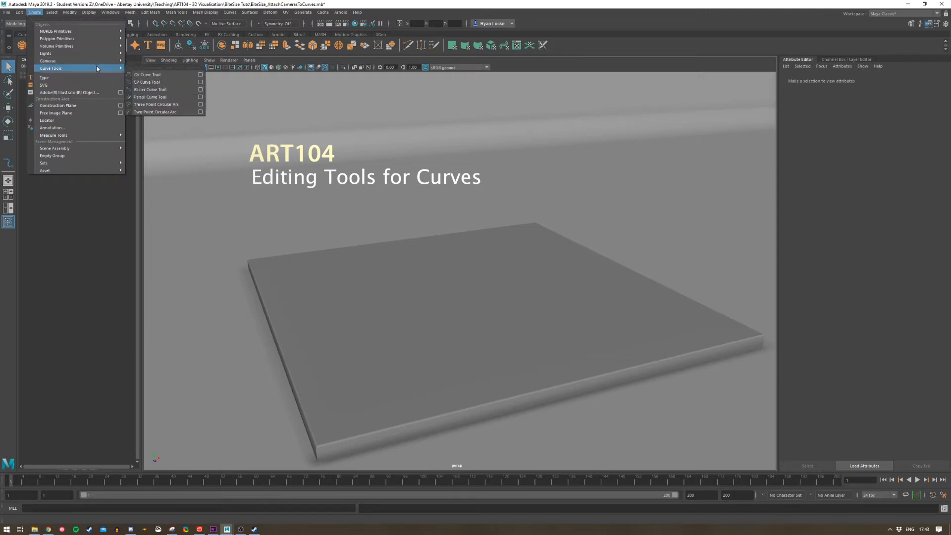
left_click(148, 82)
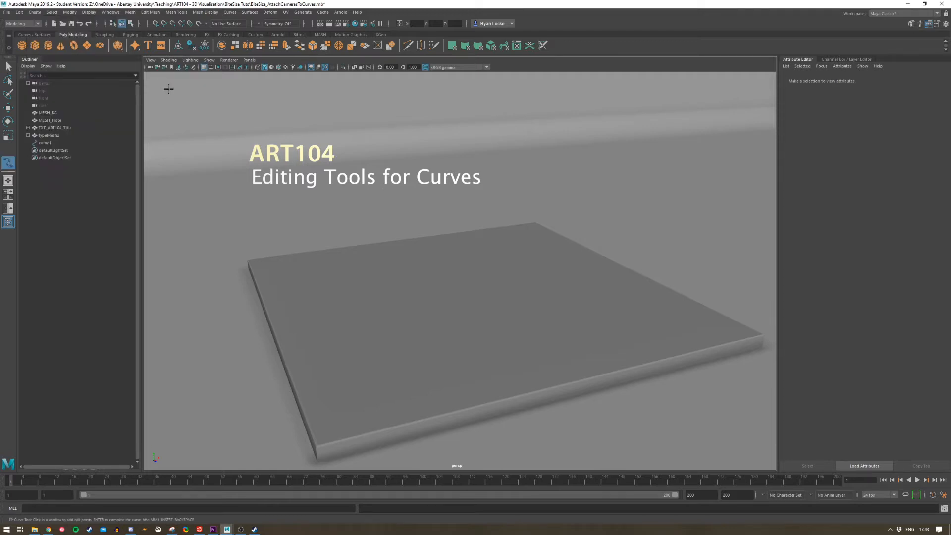
left_click(266, 274)
left_click(422, 261)
left_click(455, 345)
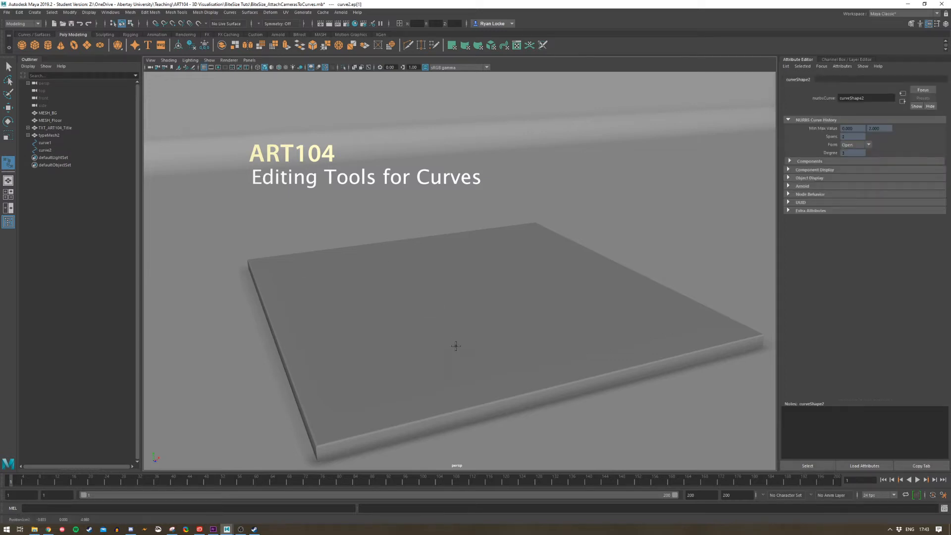
left_click(618, 291)
left_click(729, 328)
left_click(7, 65)
Step: Raise the new curve vertically so that it sits above the floor slab
key("w")
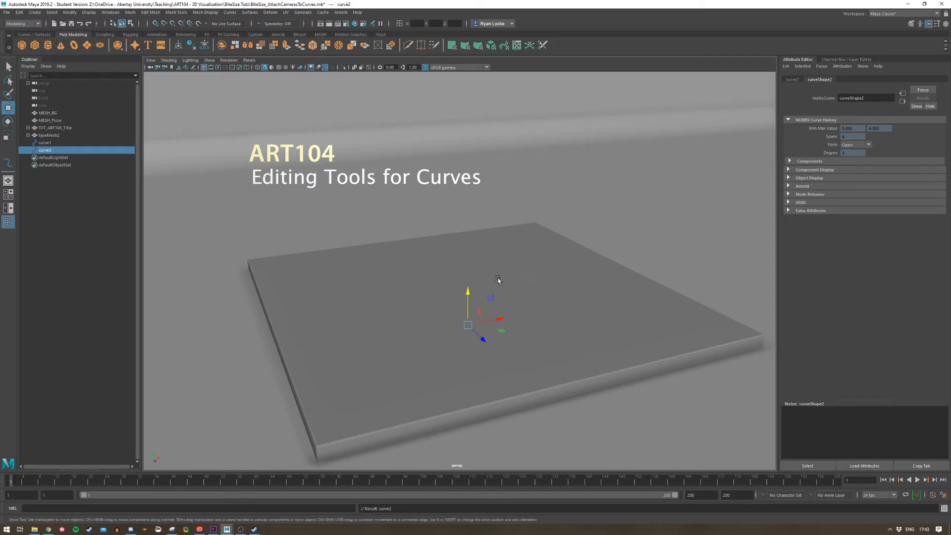
left_click_drag(467, 293, 466, 248)
left_click_drag(499, 369, 503, 297, "alt")
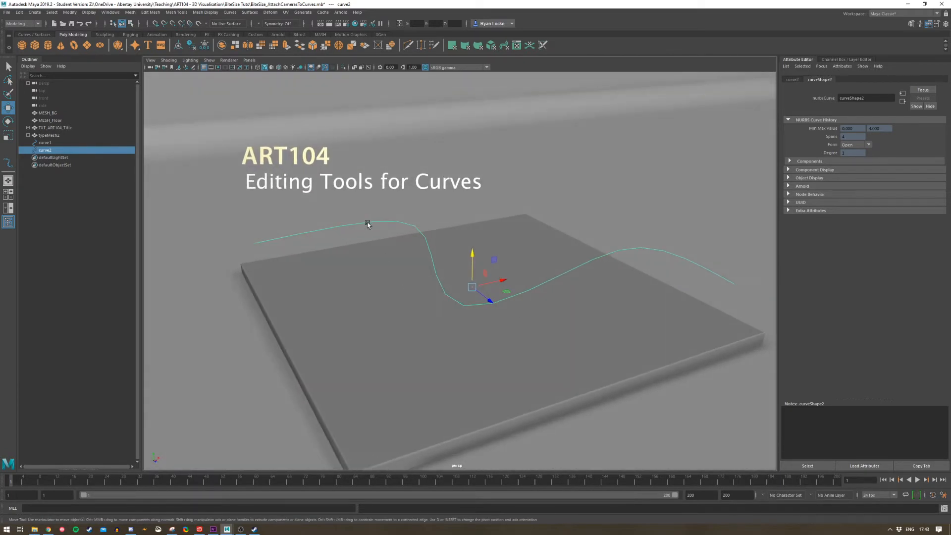
Step: Show the curve's control vertices and move them to reshape the crests and the central dip
right_click_drag(372, 223, 336, 222)
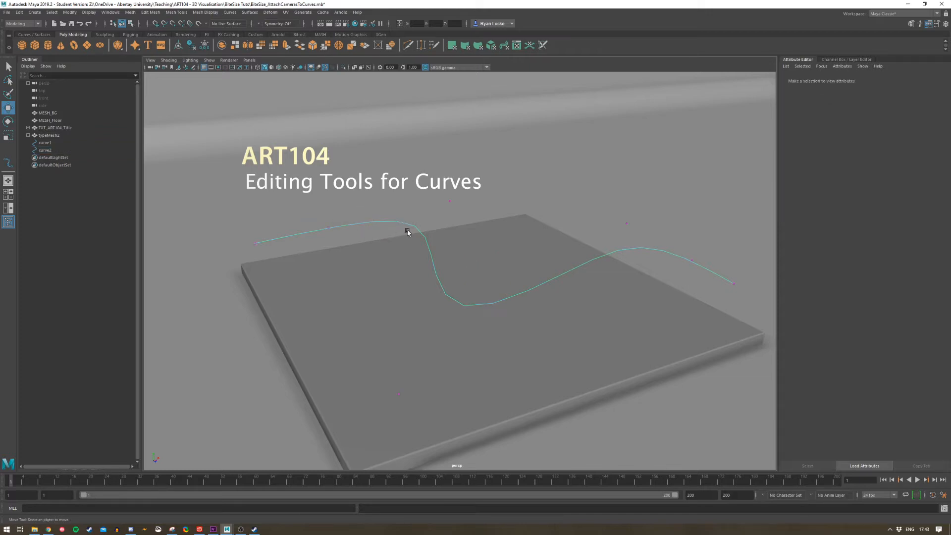
left_click(450, 200)
left_click_drag(480, 197, 479, 235)
left_click_drag(639, 249, 600, 198)
left_click_drag(649, 229, 634, 255)
left_click_drag(420, 412, 418, 373)
Step: Switch the curve to edit points and raise the one in the central dip
left_click(494, 304)
right_click_drag(501, 300, 505, 318)
left_click_drag(621, 261, 606, 226)
left_click(467, 306)
left_click(456, 307)
left_click_drag(463, 282, 454, 256)
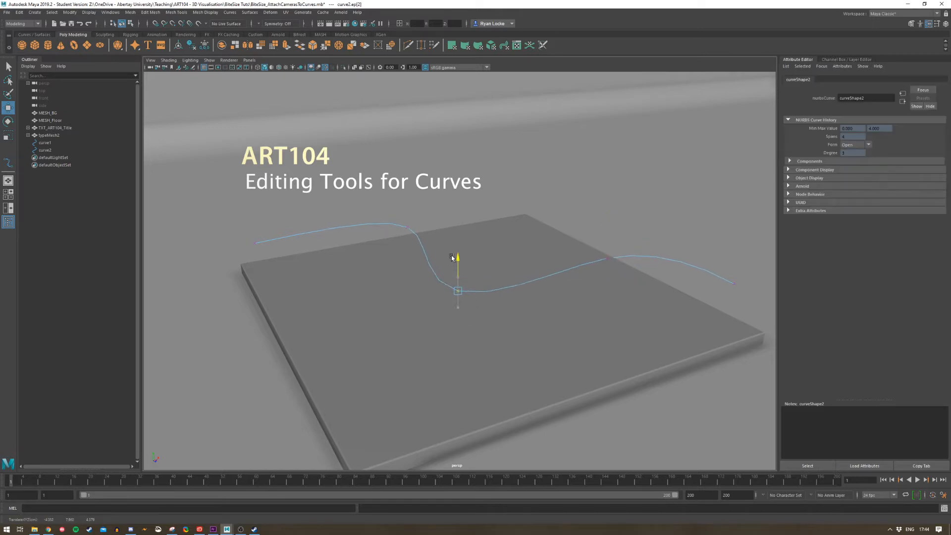
Step: Move the edit point beside the second crest and the one at the curve's far end
left_click(607, 258)
left_click_drag(606, 227, 601, 213)
left_click(735, 283)
left_click_drag(748, 292, 715, 237)
Step: Return the curve to object mode and shift the whole curve along the X axis
left_click_drag(584, 272, 531, 272, "alt")
right_click_drag(554, 259, 592, 243)
left_click_drag(495, 279, 457, 258)
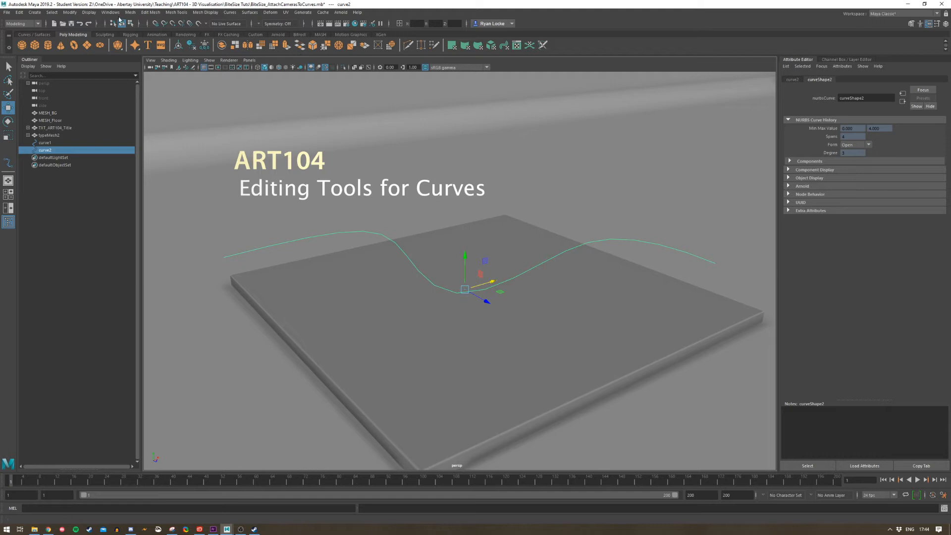
Step: Look over the Motion Path constraint commands in the Animation menu set and return to the Modeling set
left_click(33, 24)
left_click(33, 47)
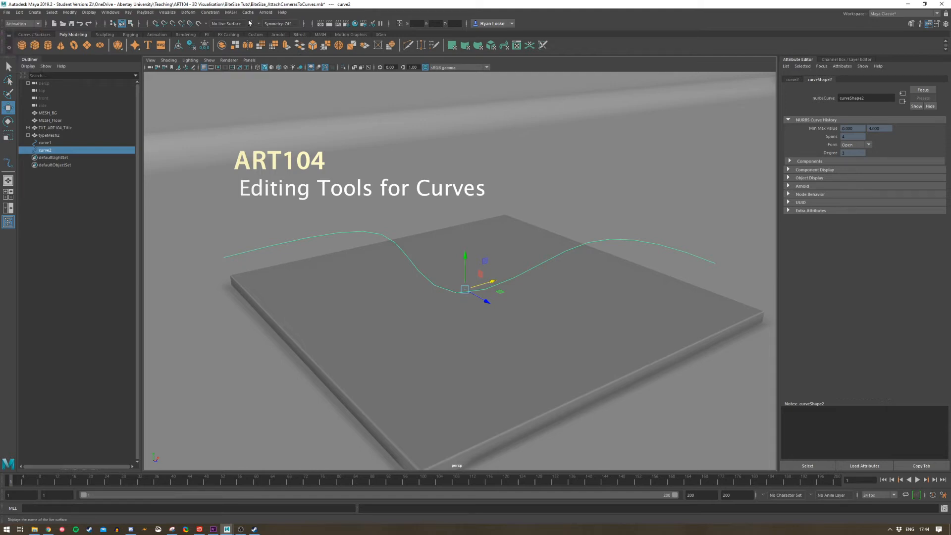
left_click(209, 12)
mouse_move(235, 79)
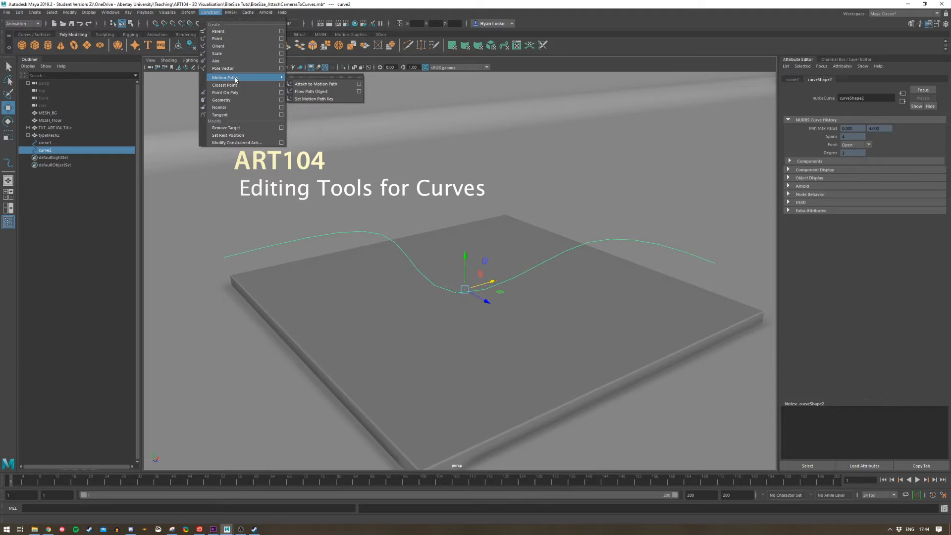
left_click(330, 4)
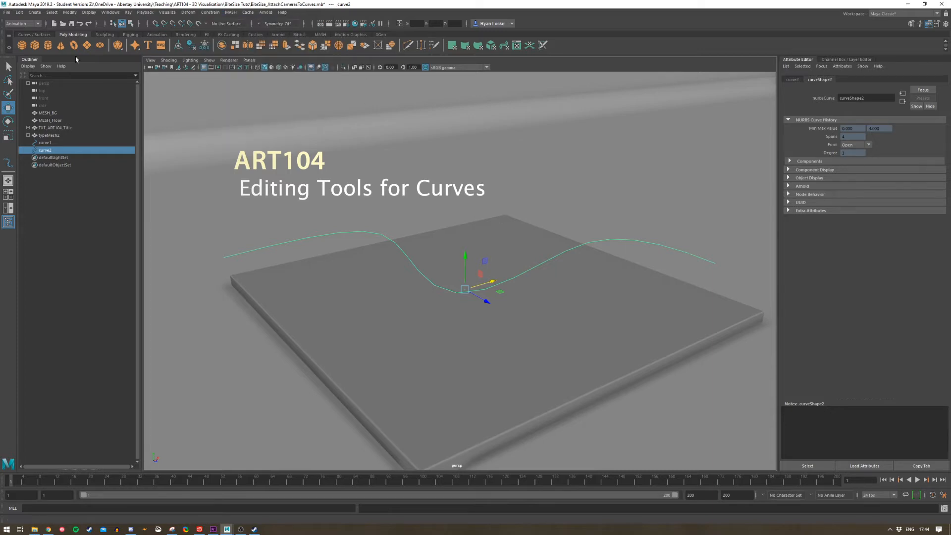
key("q")
left_click(38, 24)
left_click(31, 30)
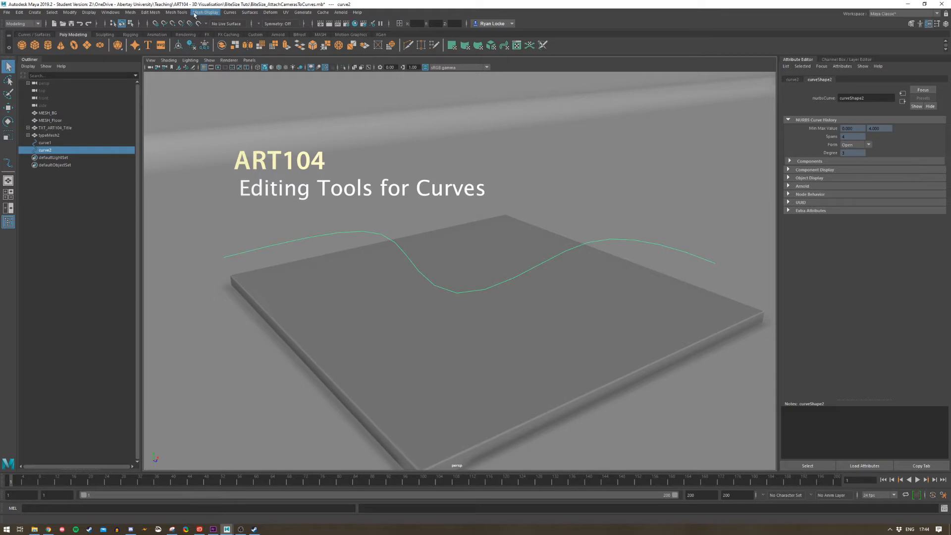
Step: Tear off the Curves command list as a floating window beside the curve
left_click(226, 13)
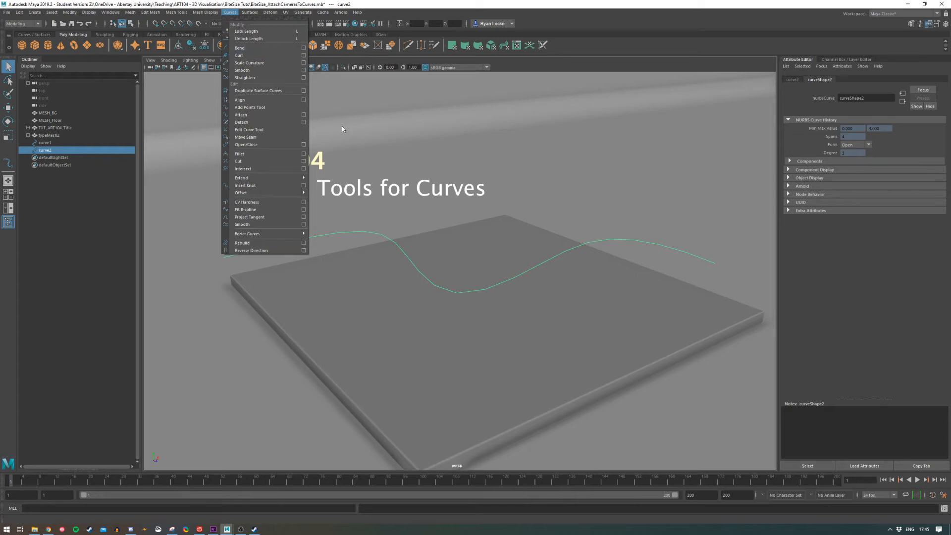
left_click(280, 22)
middle_click_drag(547, 191, 503, 227, "alt")
middle_click_drag(447, 271, 511, 234, "alt")
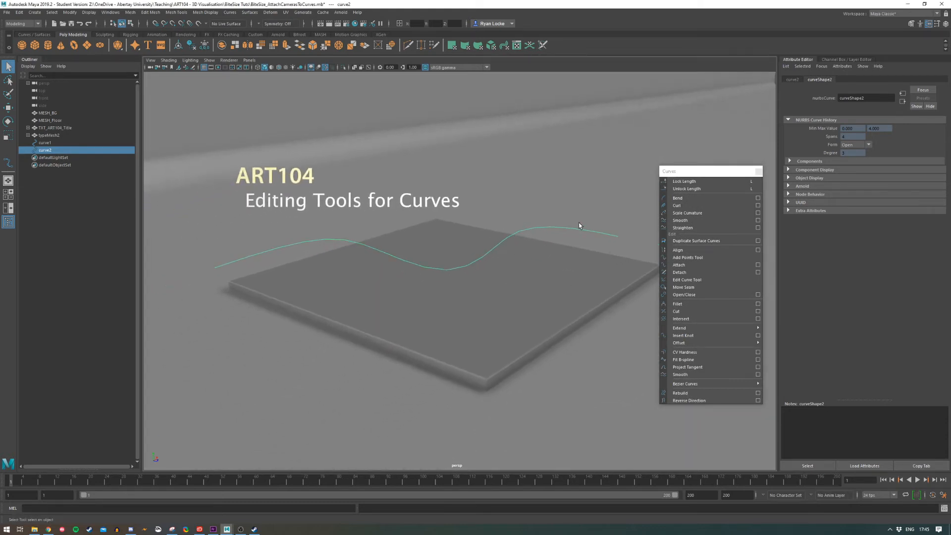
right_click_drag(545, 210, 565, 242, "alt")
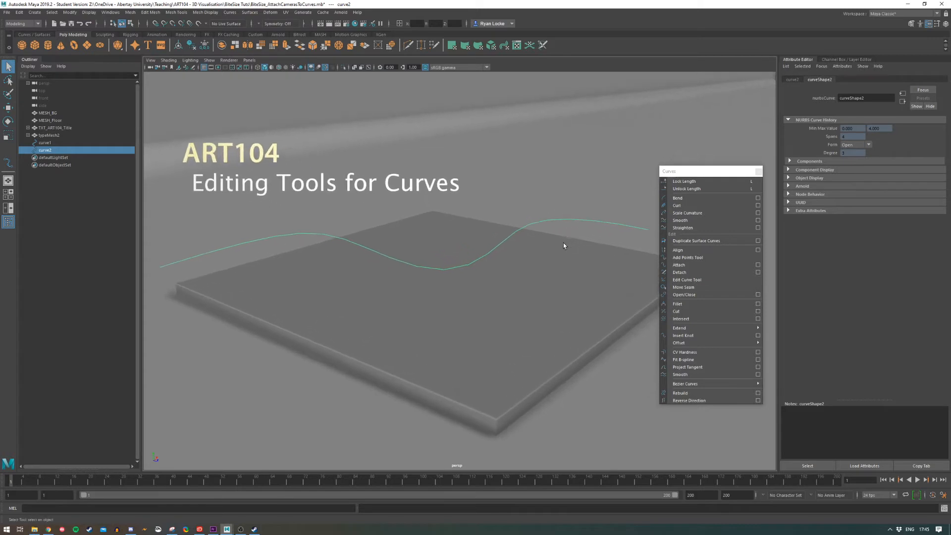
Step: Examine the curve's edit points and reselect the whole curve in object mode
right_click_drag(452, 270, 451, 289)
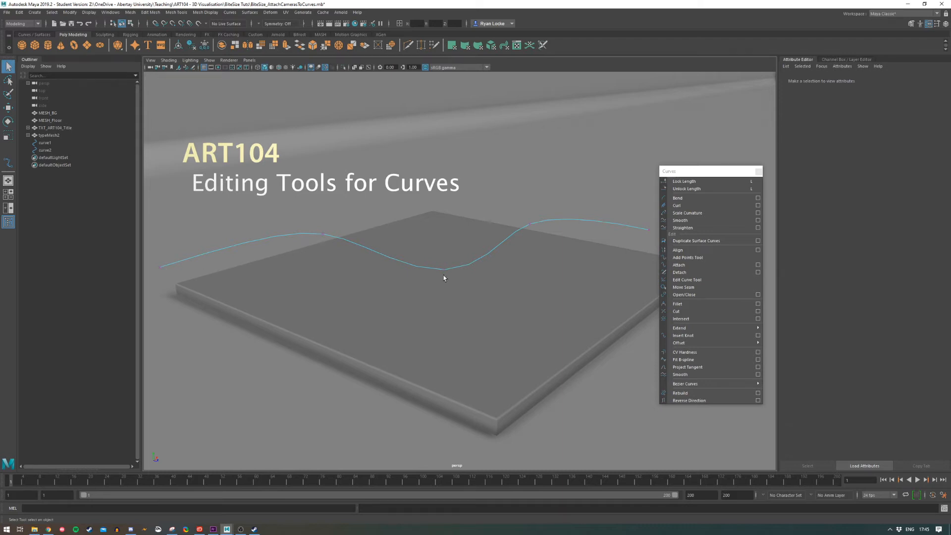
mouse_move(429, 265)
left_mouse_down("alt")
mouse_move(418, 262)
mouse_move(429, 266)
left_mouse_up("alt")
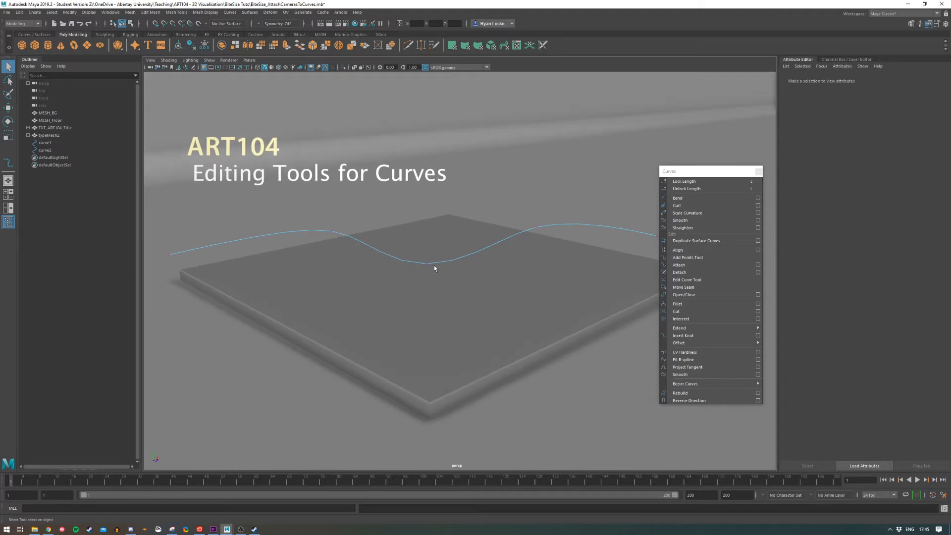
left_click_drag(432, 265, 429, 270, "alt")
right_click_drag(451, 270, 471, 266)
left_click(473, 267)
left_click(473, 267)
Step: Try the Bend command on the whole curve with its current settings and undo it
middle_click_drag(406, 317, 468, 336, "alt")
scroll(496, 322, "down", 2)
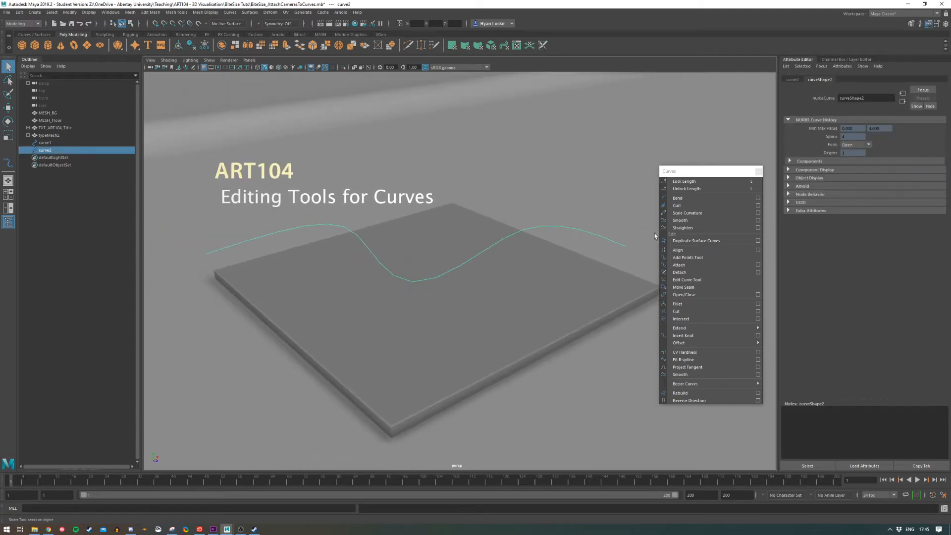
left_click(708, 199)
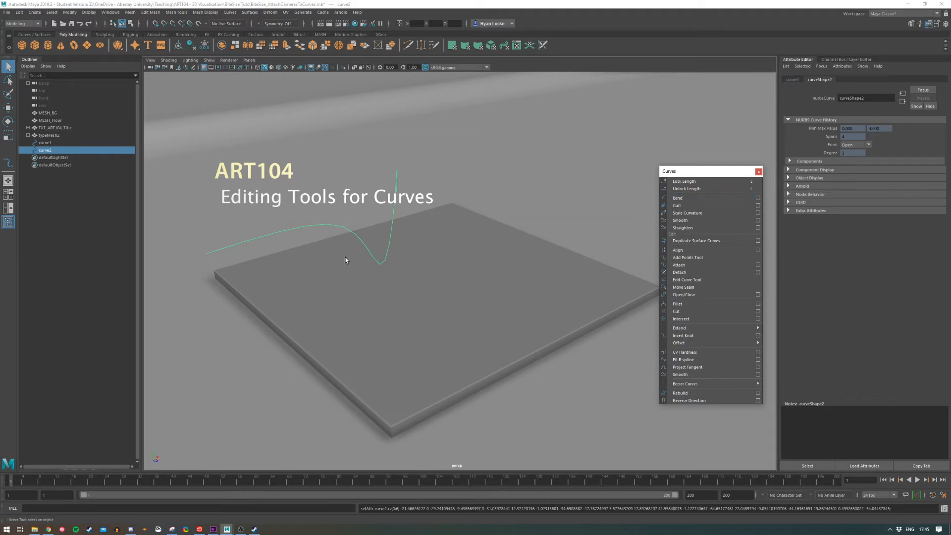
key("ctrl+z")
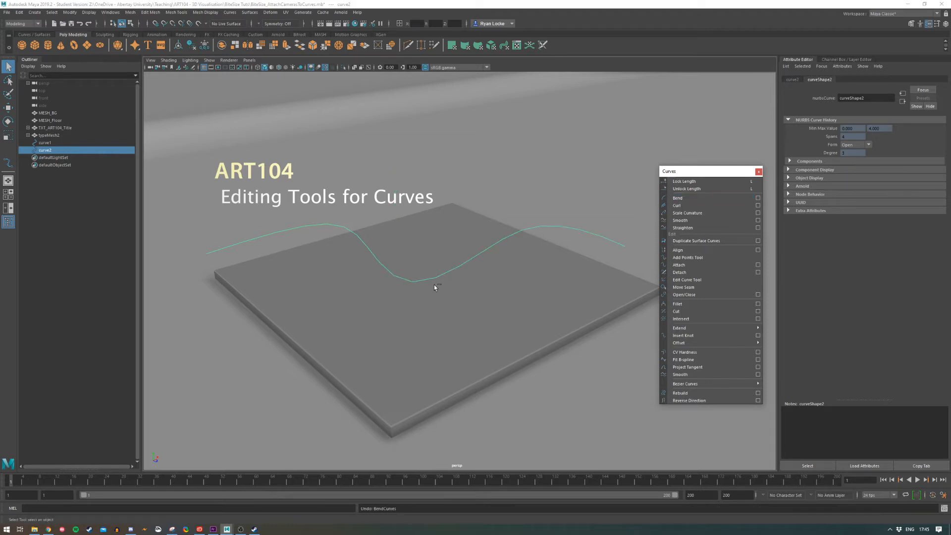
mouse_move(493, 270)
left_mouse_down("alt")
mouse_move(470, 262)
mouse_move(500, 264)
left_mouse_up("alt")
right_click_drag(540, 226, 551, 242)
left_click(518, 229)
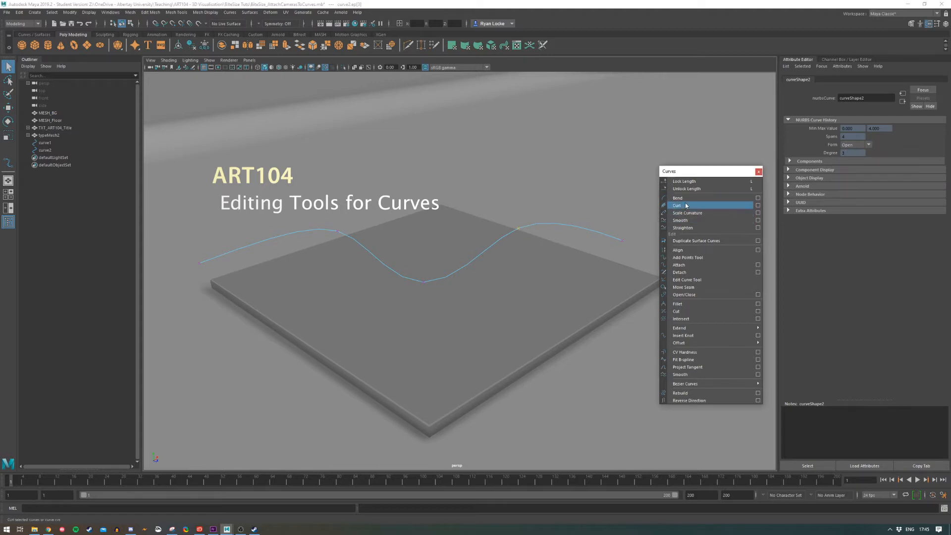
key("ctrl+z")
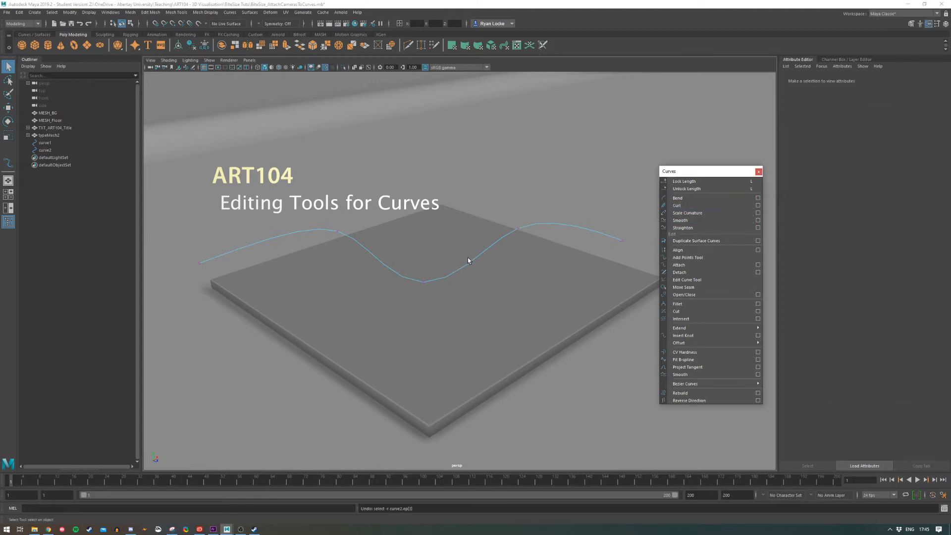
Step: Put the curve back in object mode, try Bend on it once more and undo the bend
right_click_drag(478, 257, 498, 248)
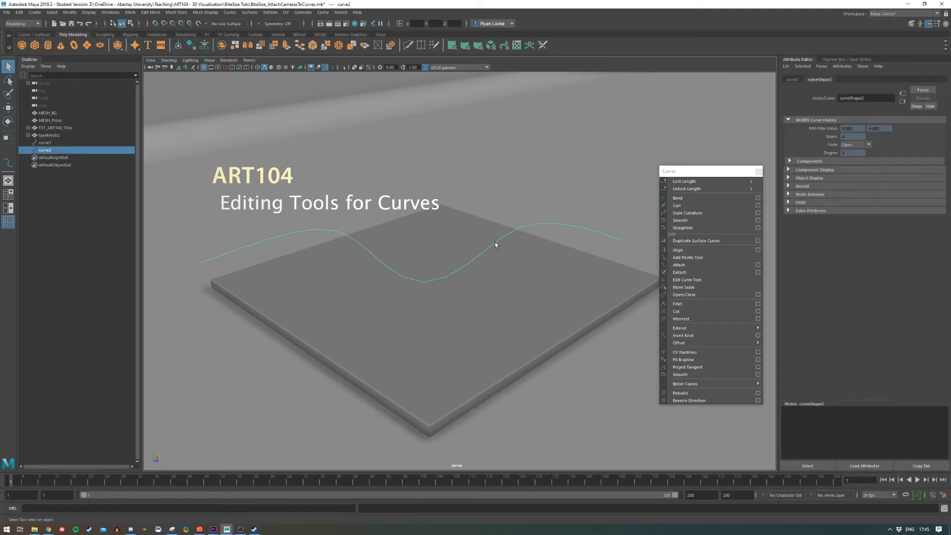
left_click(698, 198)
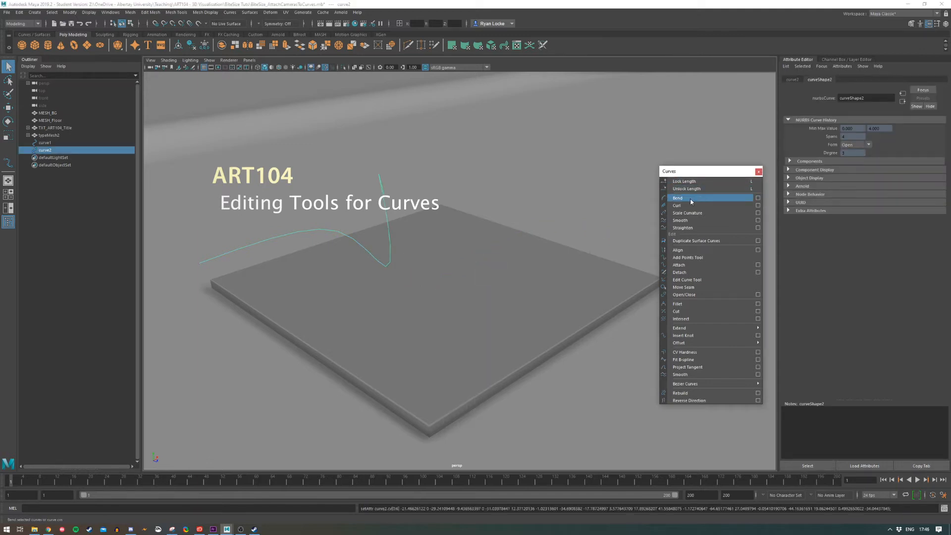
key("ctrl+z")
left_click_drag(458, 273, 456, 272, "alt")
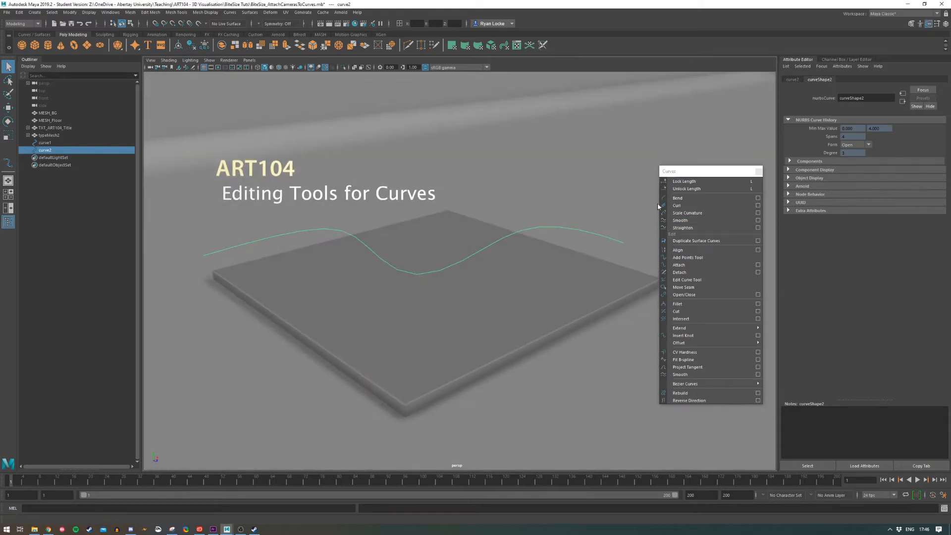
Step: Test the Bend options on the curve with a bend amount of 0.1 and undo the result
left_click(757, 198)
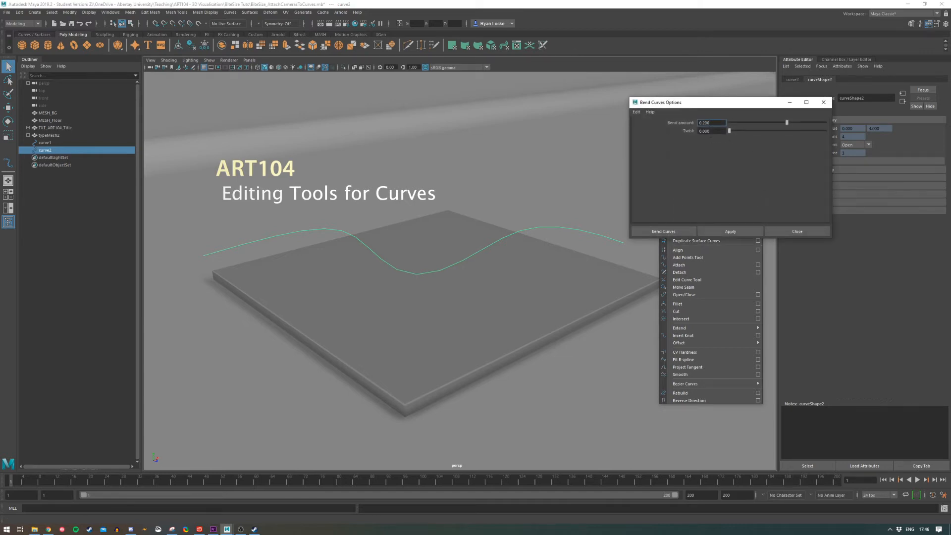
middle_click_drag(548, 226, 510, 240, "alt")
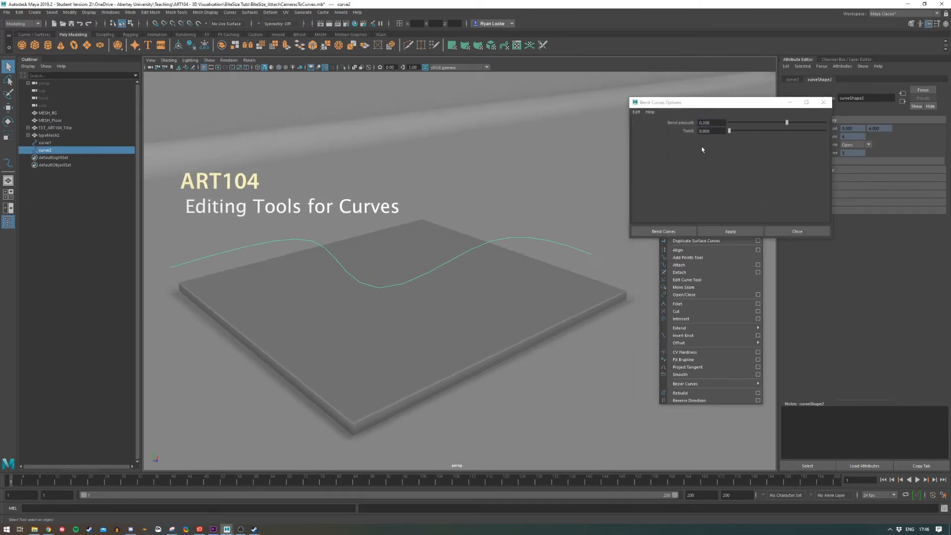
left_click(720, 124)
type("0.1")
left_click(730, 231)
left_click_drag(423, 253, 511, 251, "alt")
key("ctrl+z")
Step: Test a bend amount of 0.9 on the curve, undo it and close the Bend options
left_click_drag(474, 279, 475, 250, "alt")
left_click_drag(719, 124, 676, 123)
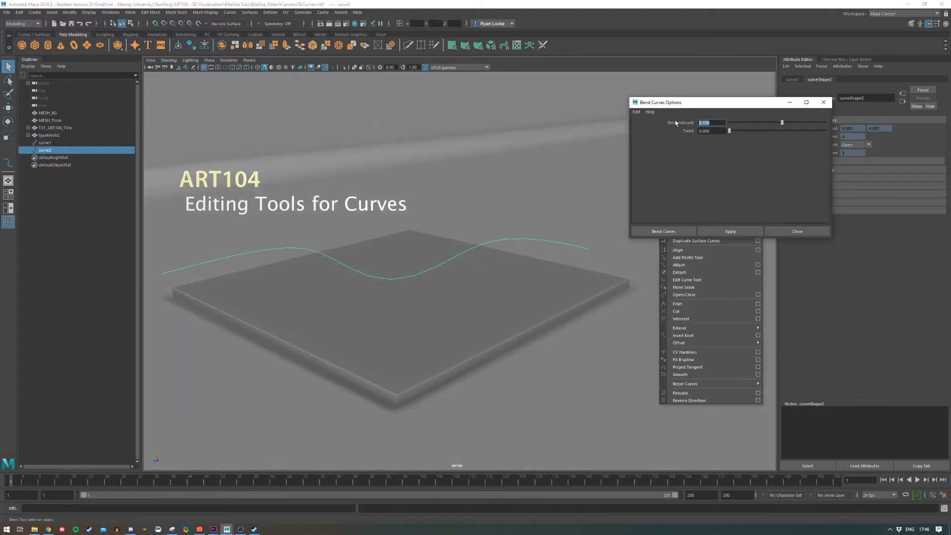
type("0.9")
left_click(730, 232)
left_click_drag(564, 239, 470, 244, "alt")
key("ctrl+z")
left_click_drag(405, 235, 497, 244, "alt")
left_click(784, 230)
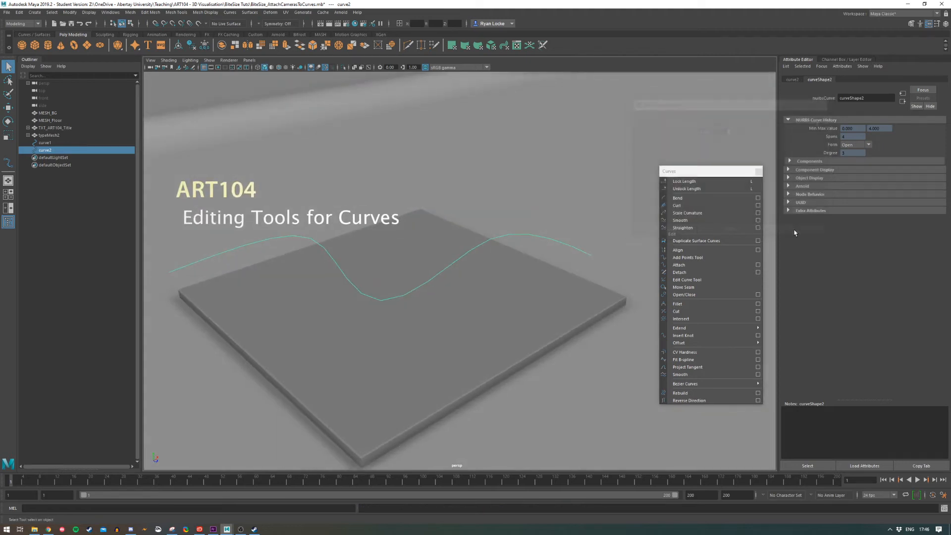
Step: Try the Curl command on the curve with its current settings and undo it
left_click_drag(492, 285, 499, 266, "alt")
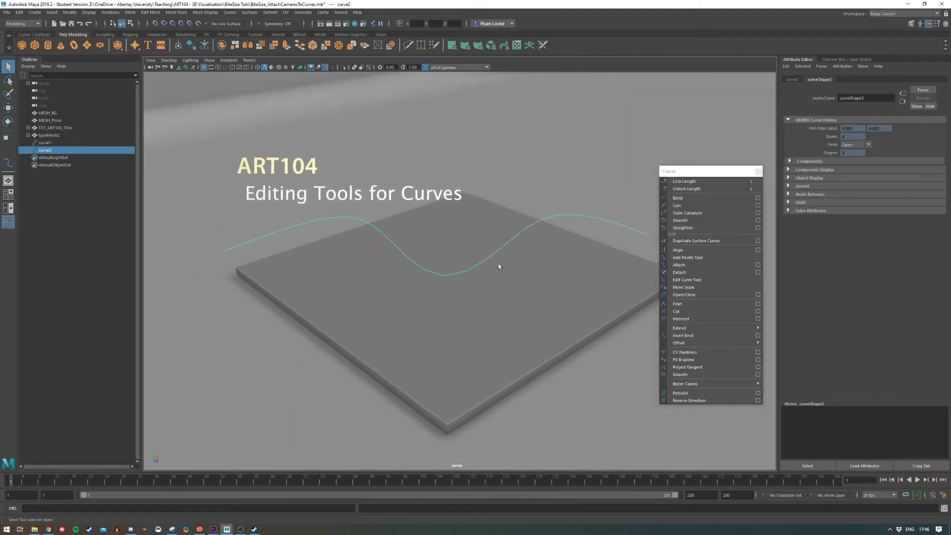
left_click(696, 209)
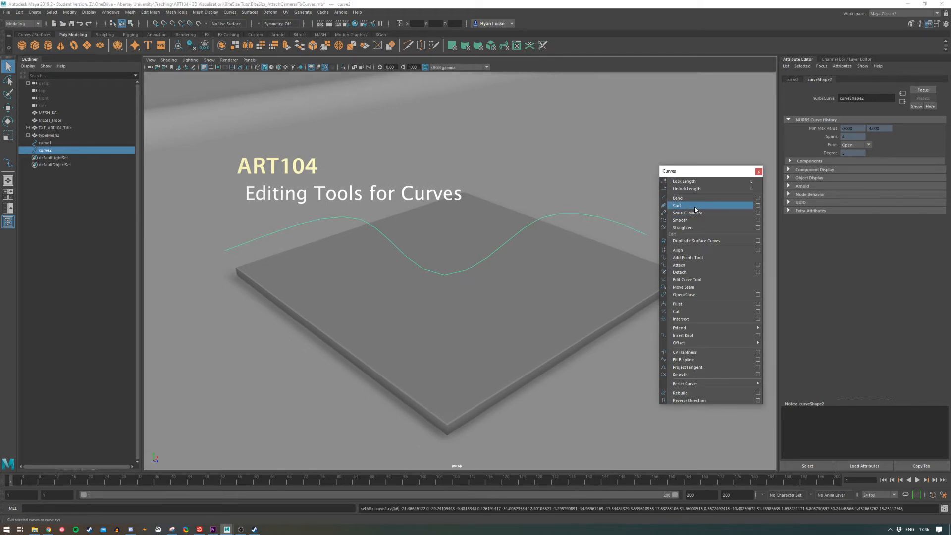
key("ctrl+z")
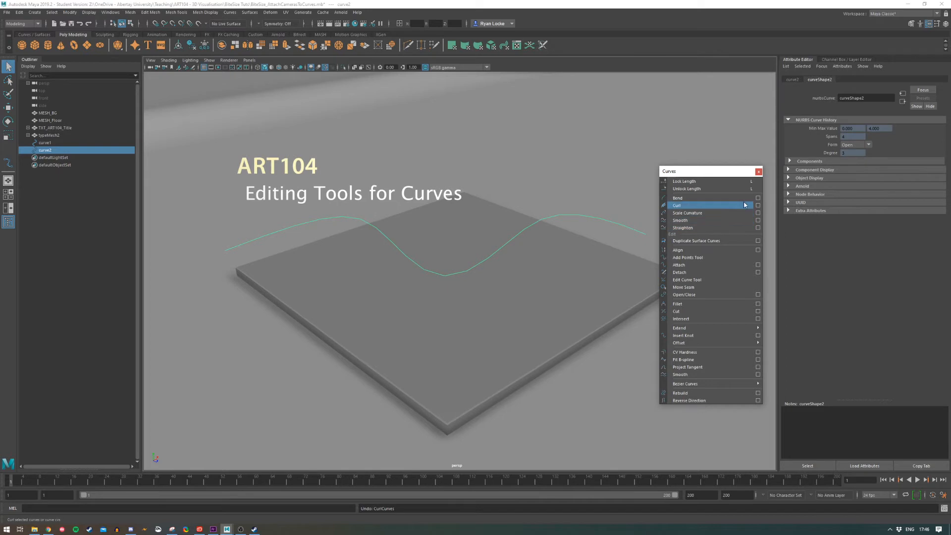
Step: Apply Curl to the curve with a higher curl amount from its options and close the options
left_click(758, 205)
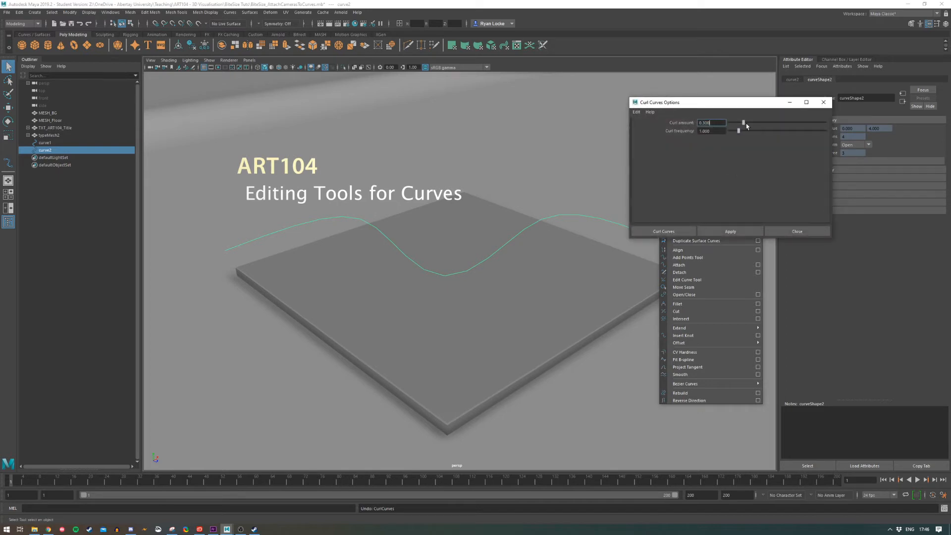
left_click(742, 231)
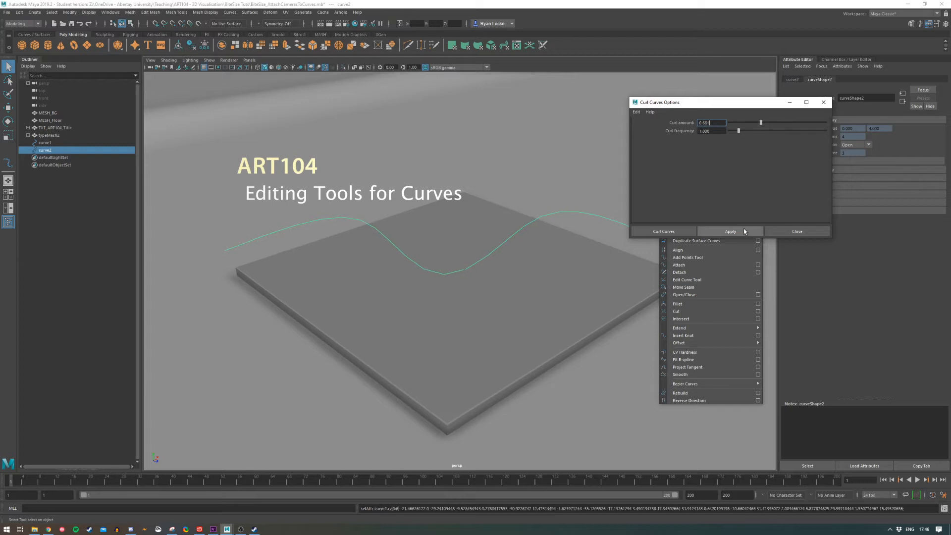
left_click(794, 231)
mouse_move(530, 249)
left_mouse_down("alt")
mouse_move(483, 246)
mouse_move(534, 255)
mouse_move(516, 251)
left_mouse_up("alt")
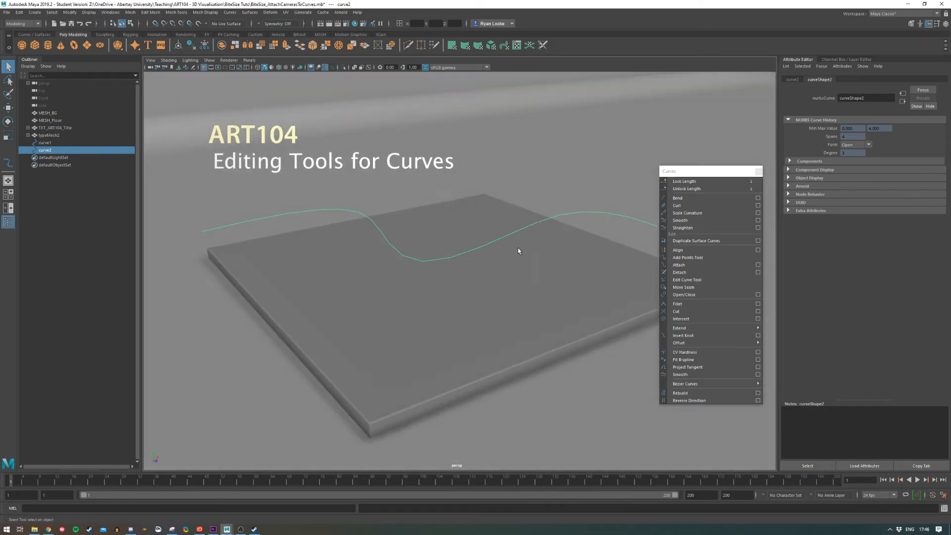
Step: Try Scale Curvature and Straighten on the curve and undo the straightening
left_click(687, 212)
left_click_drag(609, 234, 193, 245, "alt")
left_click(687, 228)
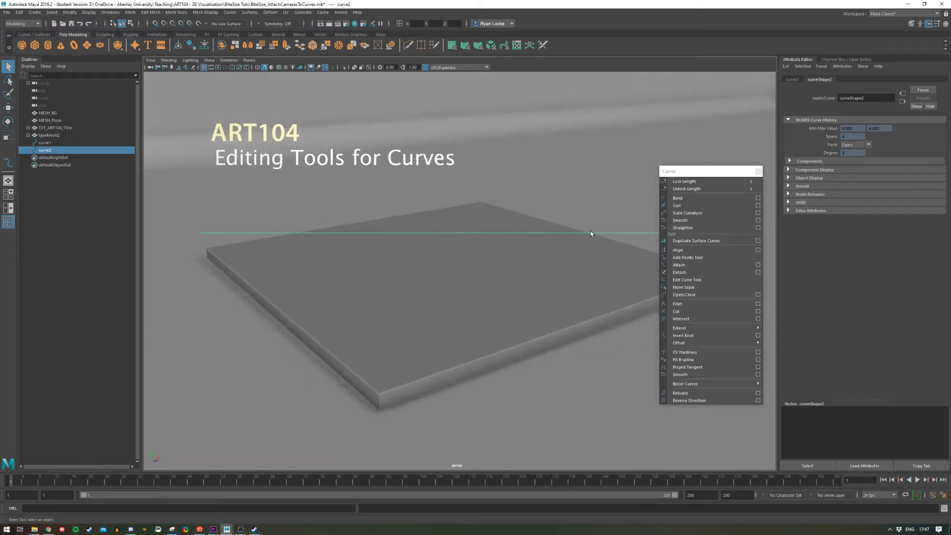
key("ctrl+z")
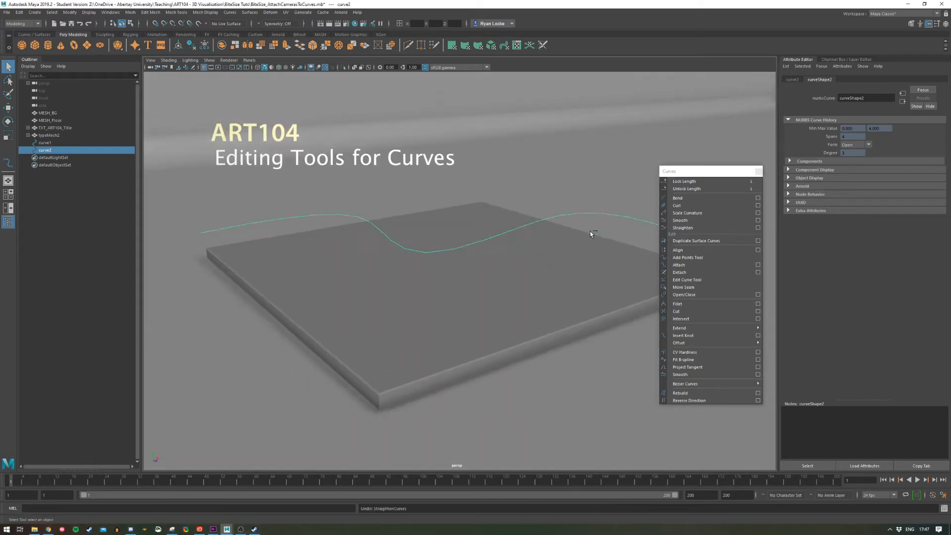
Step: Try the Smooth command on the curve with its current settings
left_click(690, 225)
left_click_drag(573, 236, 626, 235, "alt")
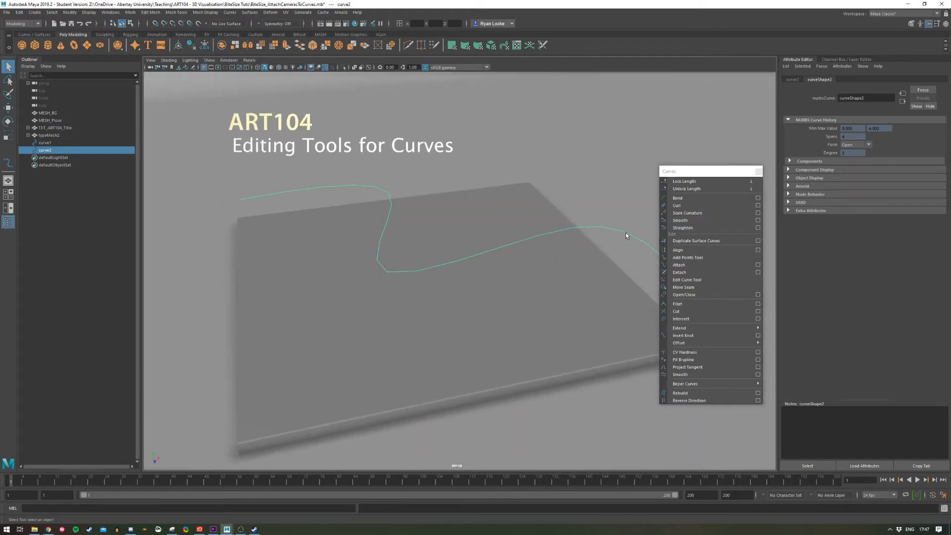
left_click(690, 221)
left_click_drag(515, 247, 486, 257, "alt")
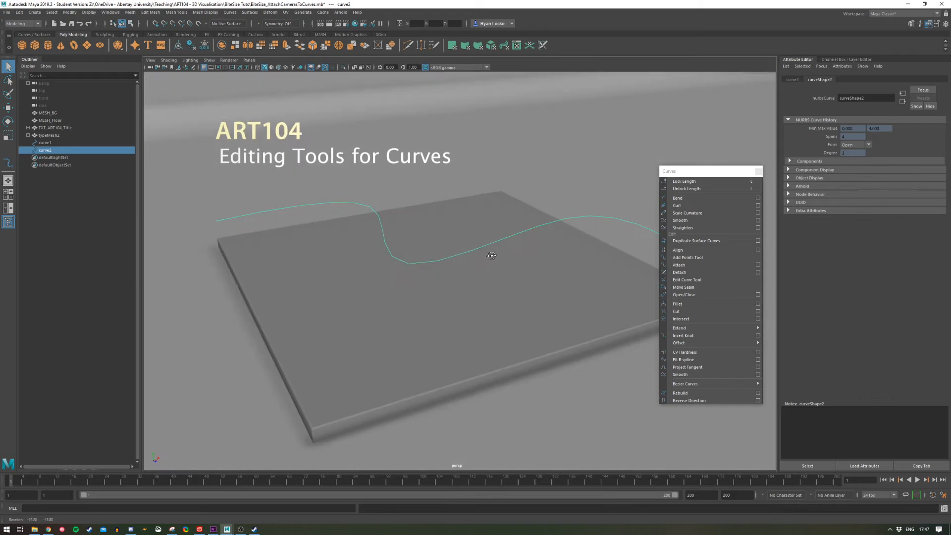
Step: Apply Smooth from its options with the current smooth factor and undo the result
left_click(757, 220)
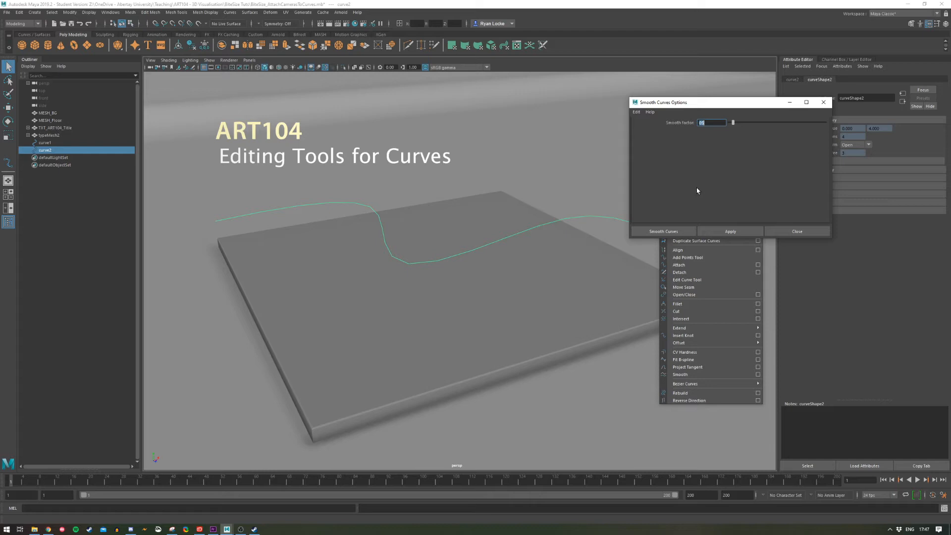
mouse_move(507, 225)
left_mouse_down("alt")
mouse_move(514, 228)
mouse_move(495, 259)
mouse_move(517, 225)
left_mouse_up("alt")
left_click(755, 232)
key("ctrl+z")
key("ctrl+z")
key("ctrl+z")
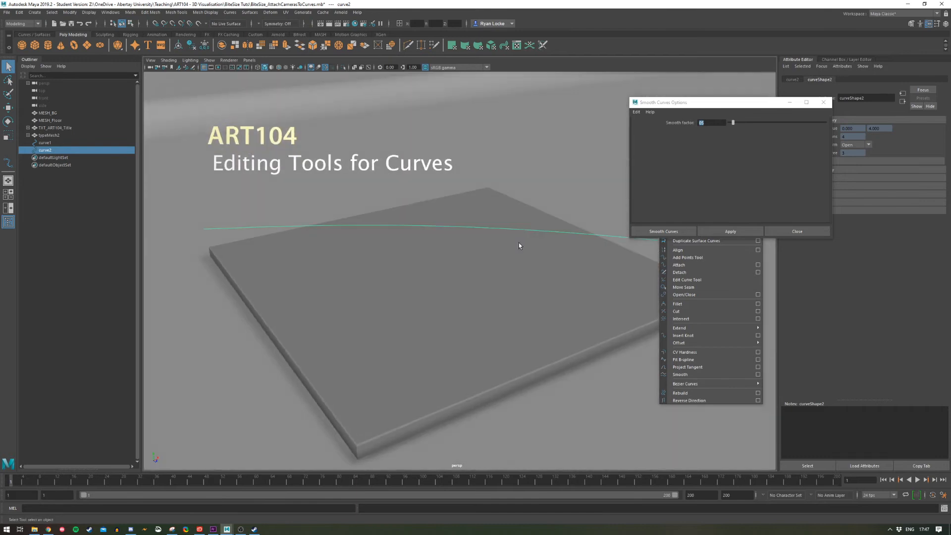
Step: Test a lower smooth factor of 0.5 on the curve, undo the smoothing and close the Smooth options
left_click(684, 131)
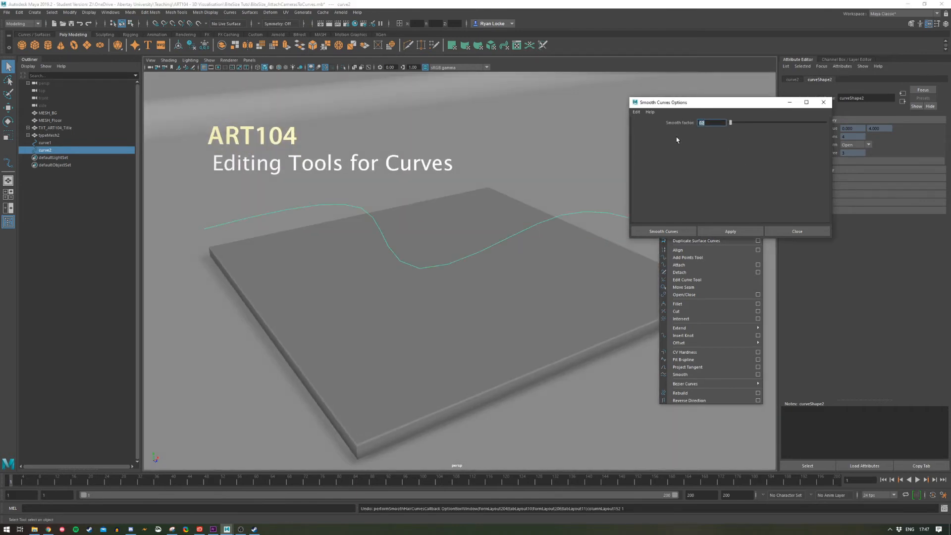
type("0.5")
left_click(749, 232)
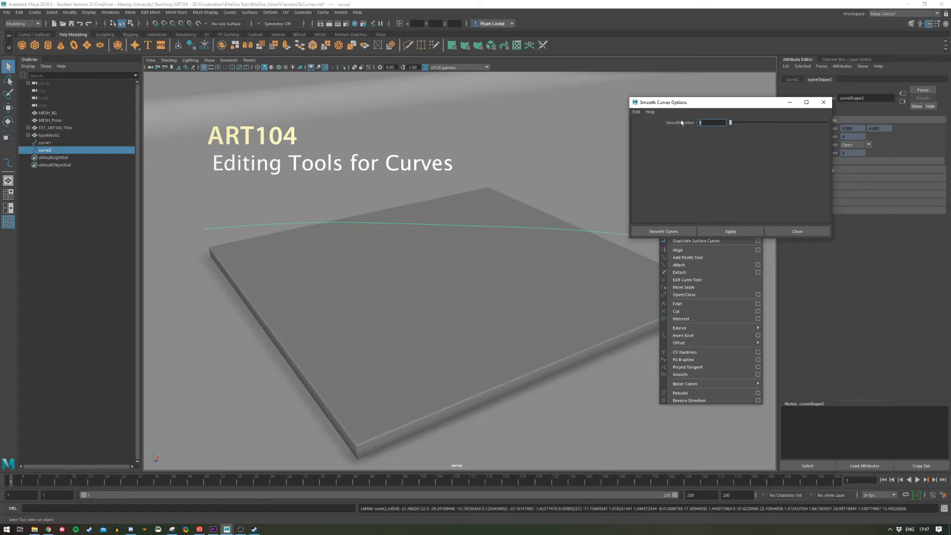
left_click(740, 231)
mouse_move(513, 246)
left_mouse_down("alt")
mouse_move(493, 246)
mouse_move(523, 246)
left_mouse_up("alt")
key("ctrl+z")
left_click(790, 232)
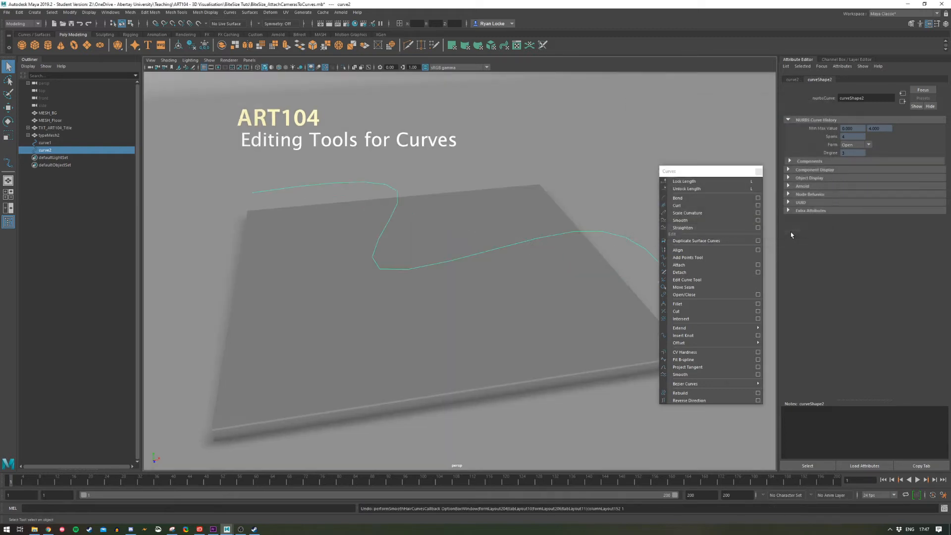
Step: Move the wavy curve away from the middle of the floor to beyond its rear edge
middle_click_drag(560, 280, 528, 304, "alt")
left_click_drag(528, 304, 565, 277, "alt")
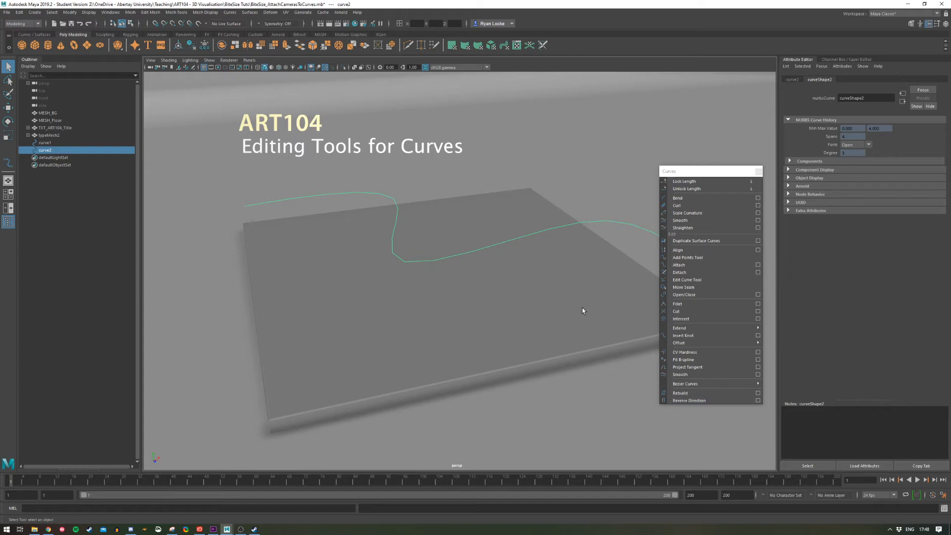
left_click_drag(400, 277, 421, 277, "alt")
middle_click_drag(460, 276, 425, 282, "alt")
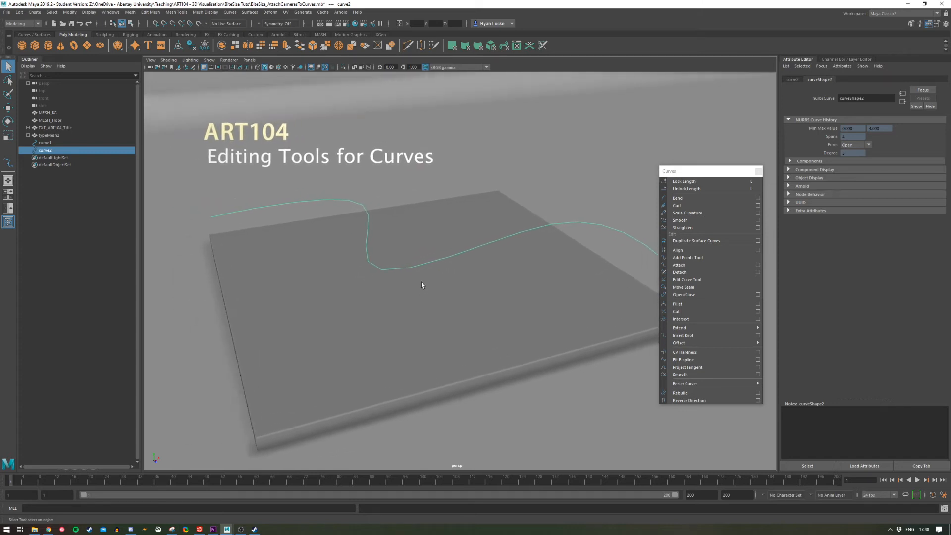
key("r")
key("w")
left_click_drag(437, 263, 329, 208)
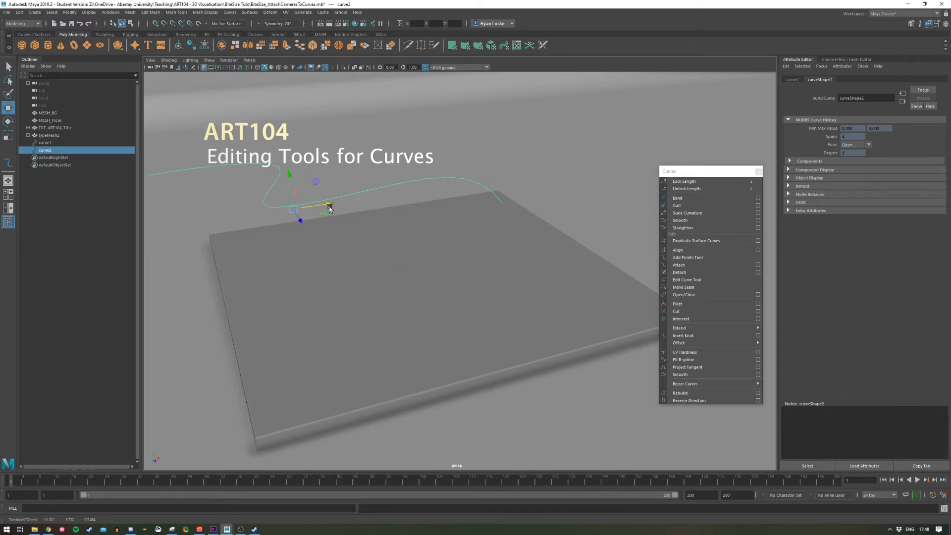
Step: Draw a new EP curve across the middle of the floor with the EP Curve Tool and complete it
left_click(35, 12)
mouse_move(73, 69)
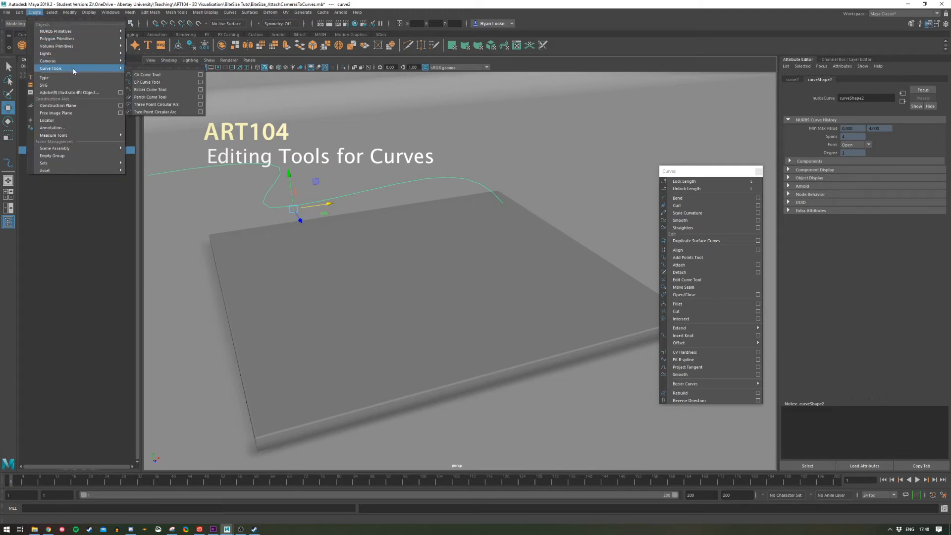
left_click(147, 82)
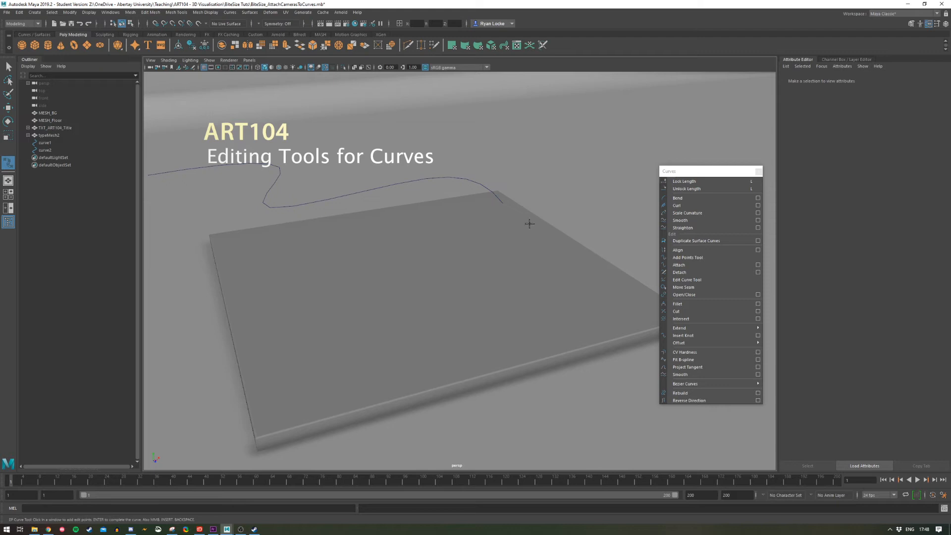
left_click(547, 253)
left_click(442, 323)
left_click(322, 306)
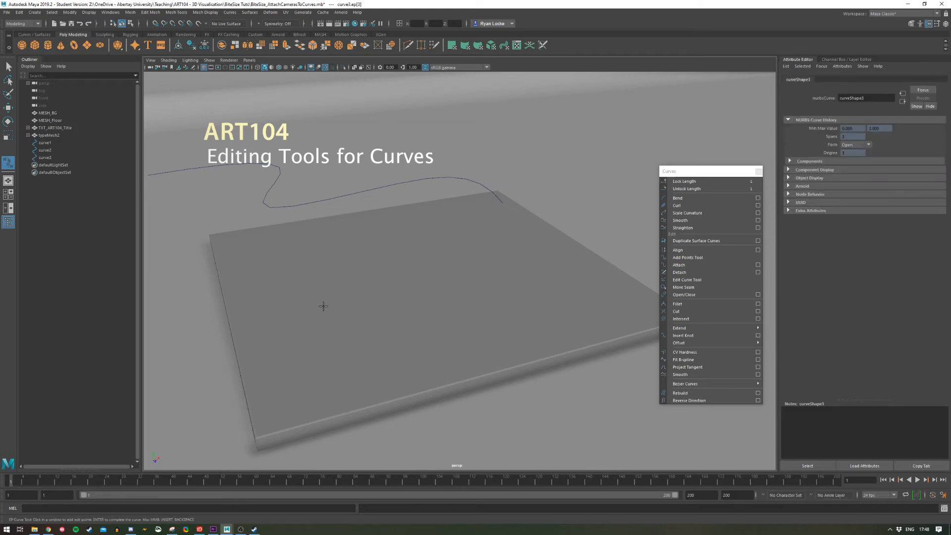
key("Return")
Step: Raise the new curve above the floor, undoing an unwanted move along the way
key("w")
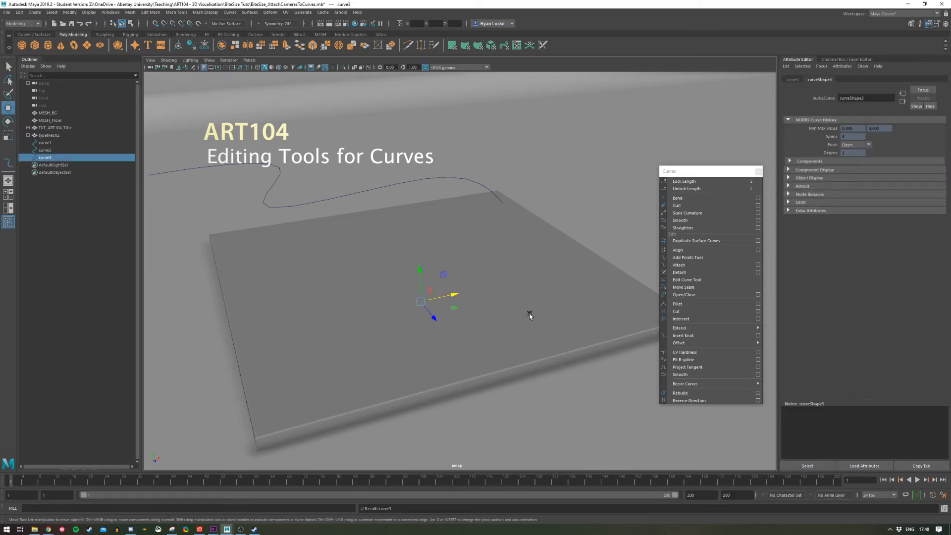
left_click_drag(425, 272, 412, 251)
left_click_drag(412, 210, 412, 210)
key("ctrl+z")
left_click_drag(421, 274, 450, 276)
Step: Reshape the new curve in edit point mode by raising two of its inner edit points
right_click_drag(414, 281, 415, 301)
left_click_drag(424, 282, 502, 281)
left_click_drag(314, 260, 397, 266)
left_click_drag(529, 243, 431, 248, "alt")
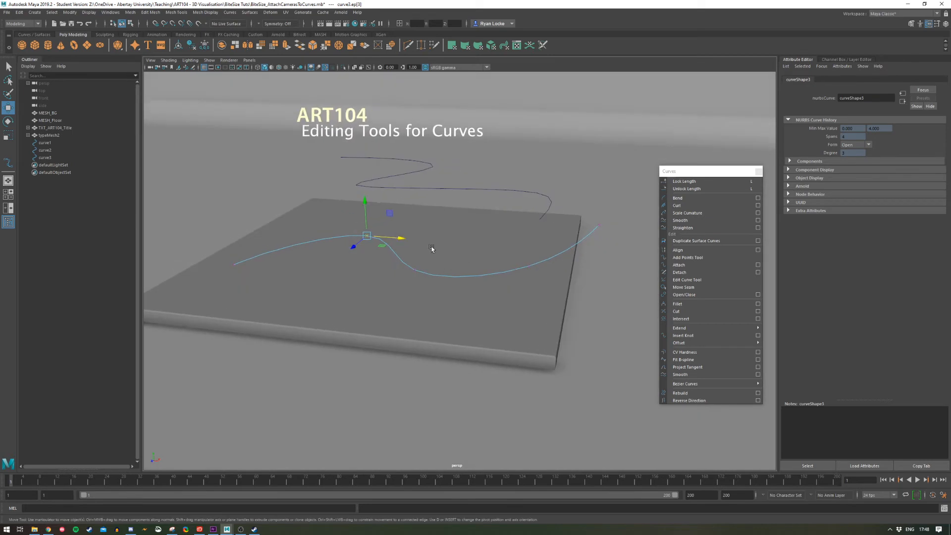
left_click_drag(361, 202, 363, 161)
left_click_drag(399, 261, 427, 274)
left_click_drag(416, 240, 409, 200)
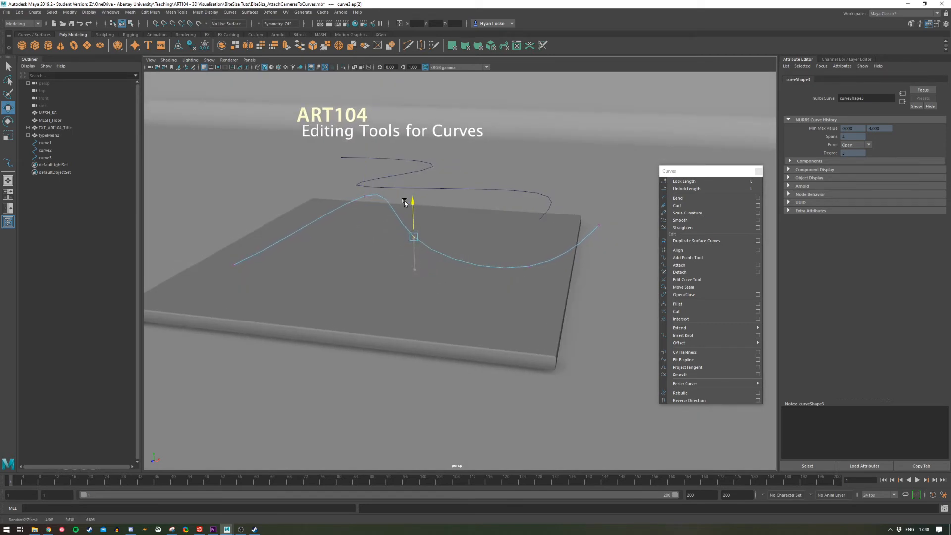
left_click_drag(226, 255, 391, 283, "alt")
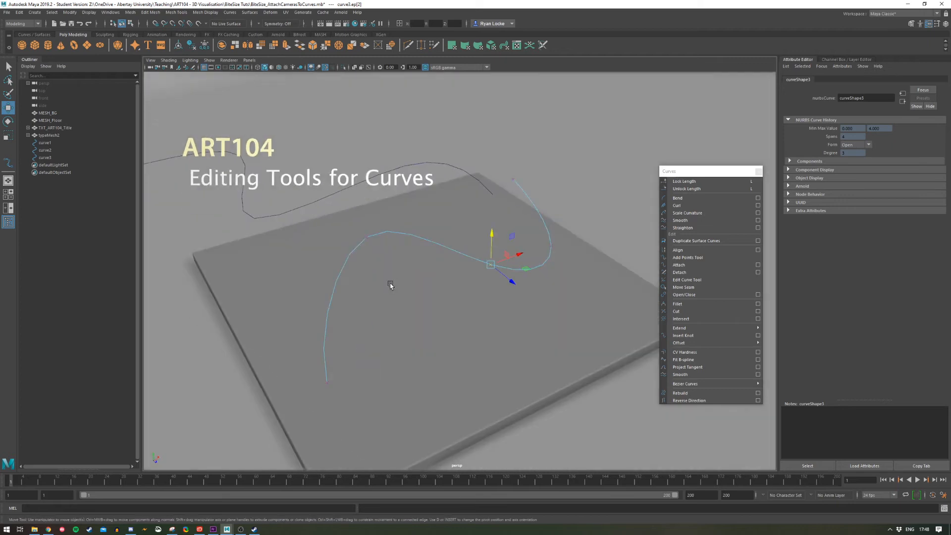
Step: Return the new curve to object mode, select it together with the wavy curve and join their ends with Align
key("q")
left_click_drag(465, 212, 550, 218, "alt")
left_click(547, 216)
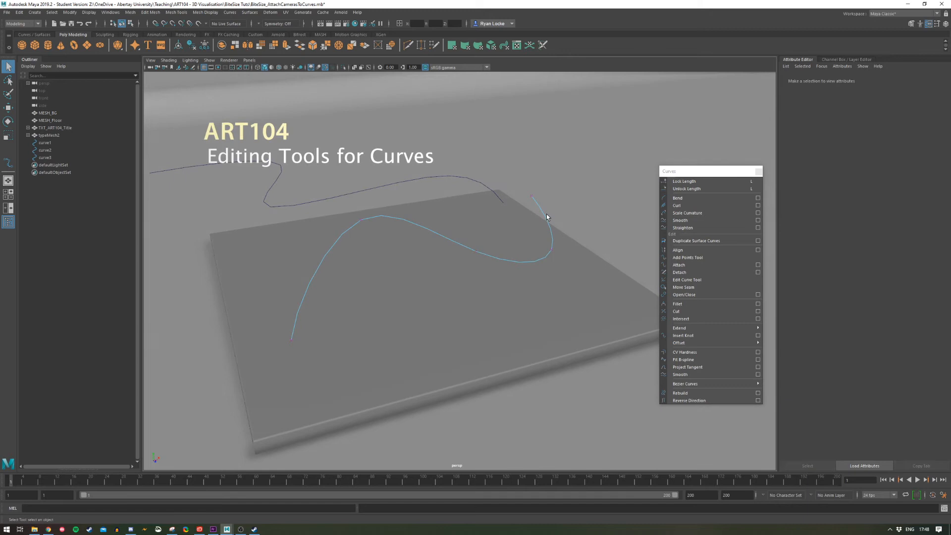
right_click_drag(545, 215, 562, 210)
left_click_drag(548, 221, 541, 224, "alt")
left_click(493, 200, "shift")
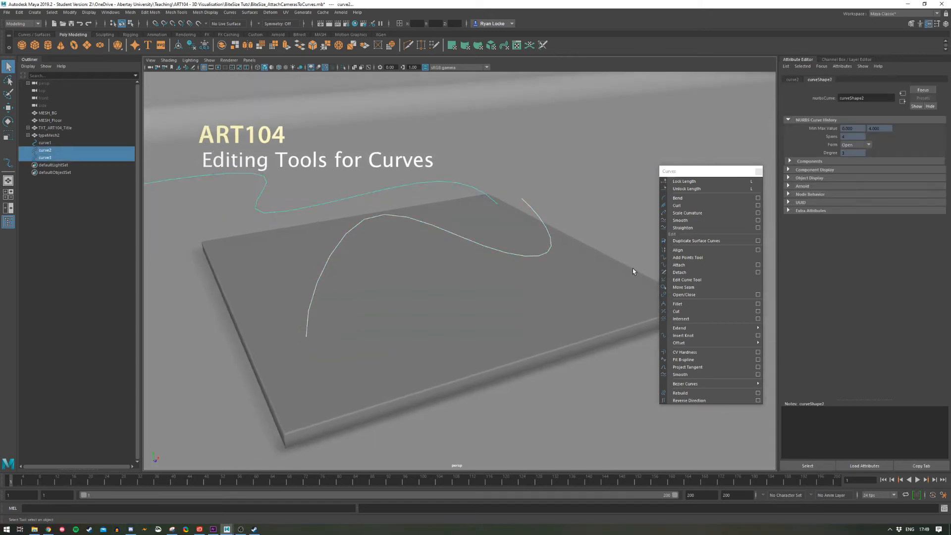
left_click(691, 250)
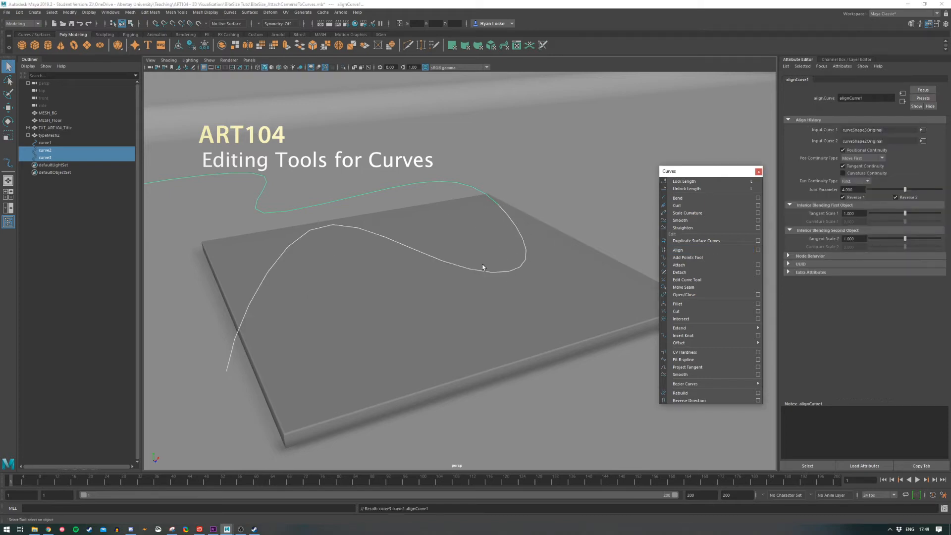
Step: Inspect the aligned ends and try moving the new curve by itself to test the alignment
left_click_drag(274, 275, 315, 279, "alt")
middle_click_drag(318, 272, 417, 282, "alt")
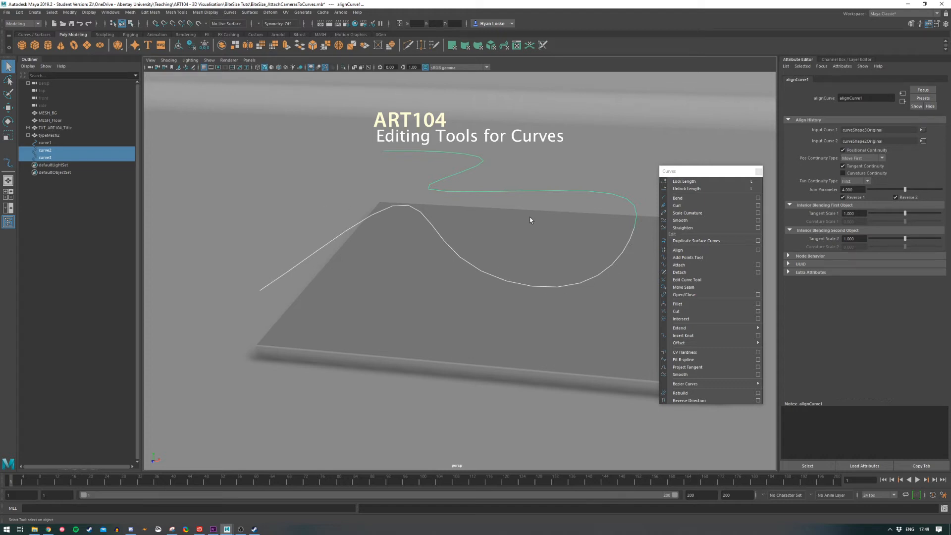
middle_click_drag(501, 233, 482, 244, "alt")
left_click(590, 261)
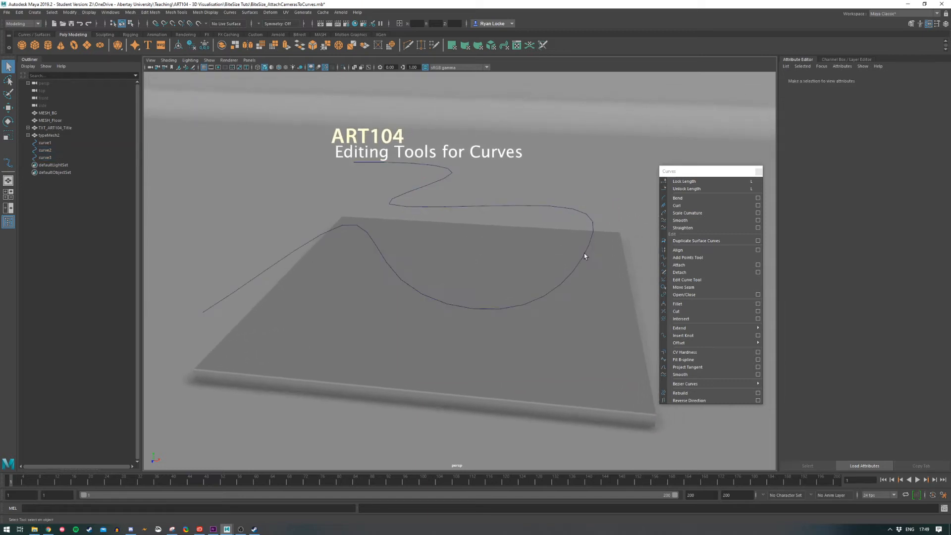
left_click(583, 253)
key("w")
mouse_move(455, 250)
left_mouse_down()
mouse_move(454, 226)
mouse_move(455, 260)
left_mouse_up()
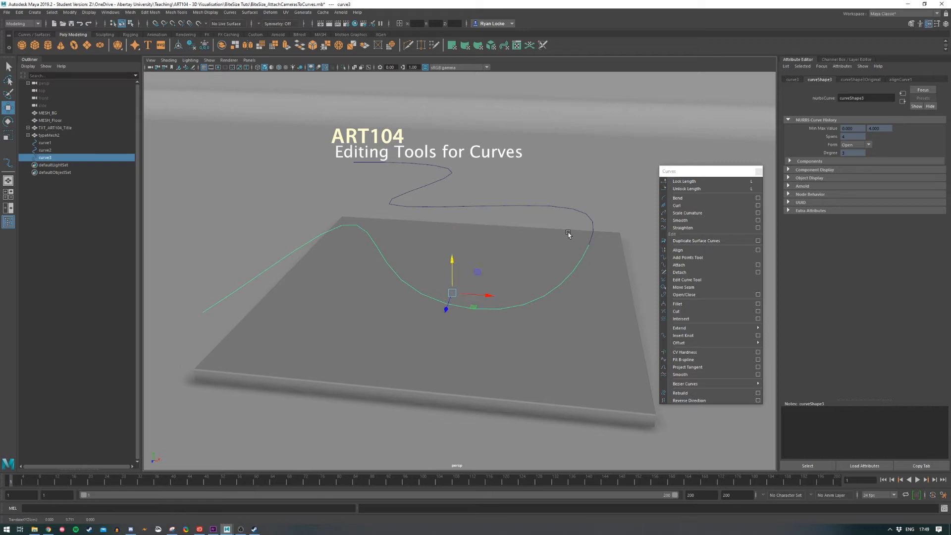
left_click(584, 210)
left_click(585, 212)
left_click_drag(412, 173, 492, 246)
left_click(381, 257)
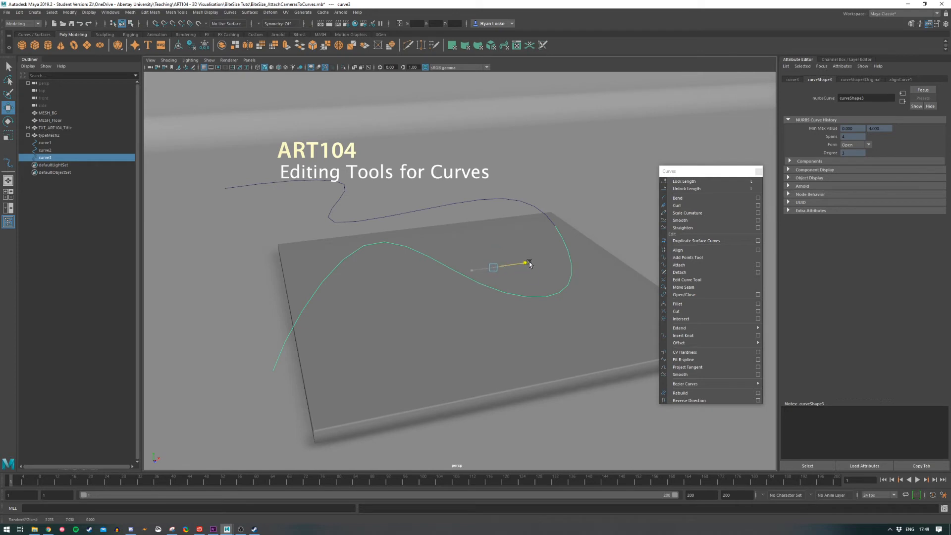
Step: Select the wavy curve and move it sideways along X to test how the aligned pair follows
left_click(539, 223)
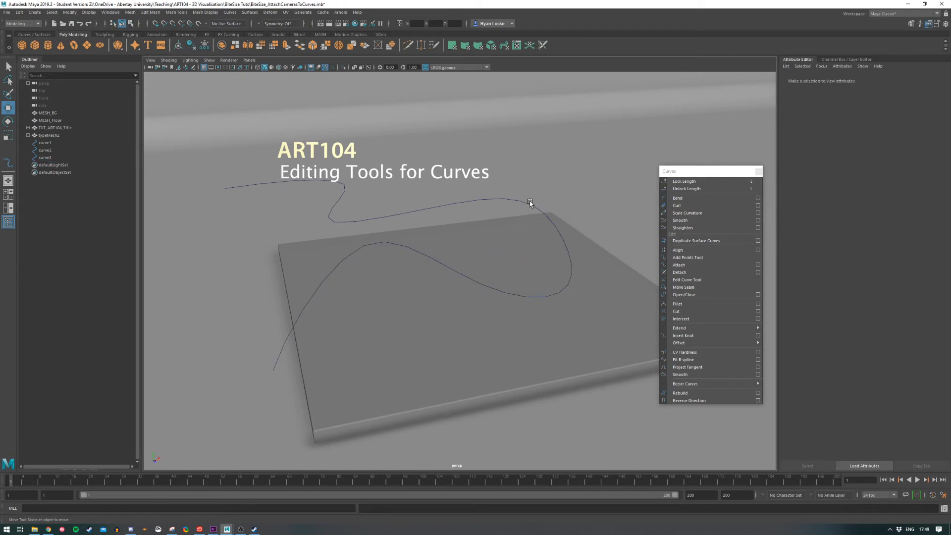
left_click(529, 205)
left_click_drag(390, 222, 429, 216)
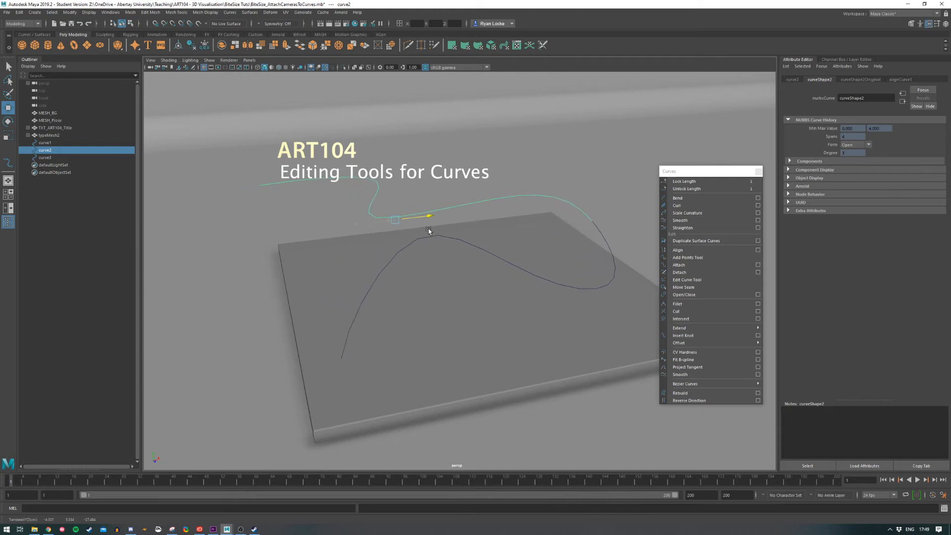
Step: Create a polygon sphere, scale it up and raise it above the floor
left_click(22, 45)
left_click_drag(472, 274, 471, 250)
key("r")
left_click_drag(471, 291, 471, 231)
key("w")
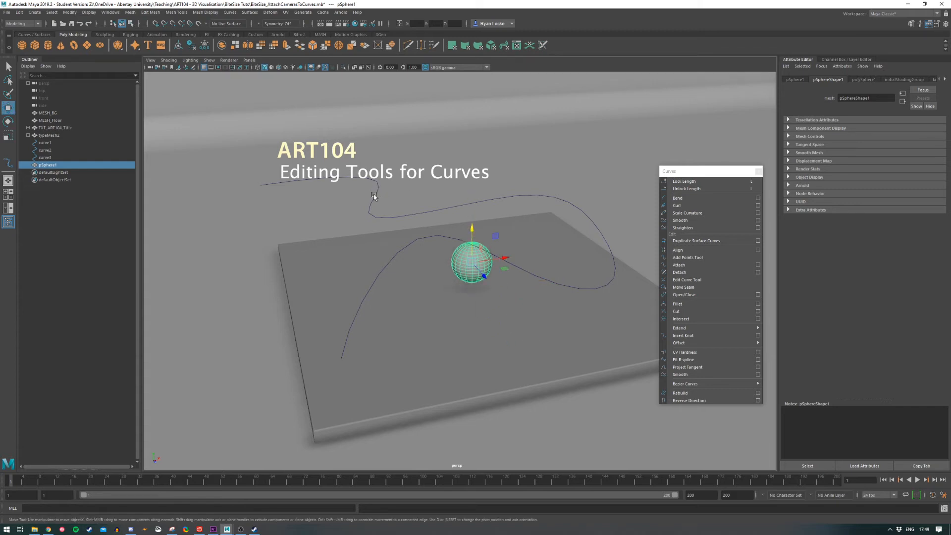
Step: Attach the sphere to the upper wavy curve with Attach to Motion Path, using the default settings from the Animation menu set
left_click(374, 197, "shift")
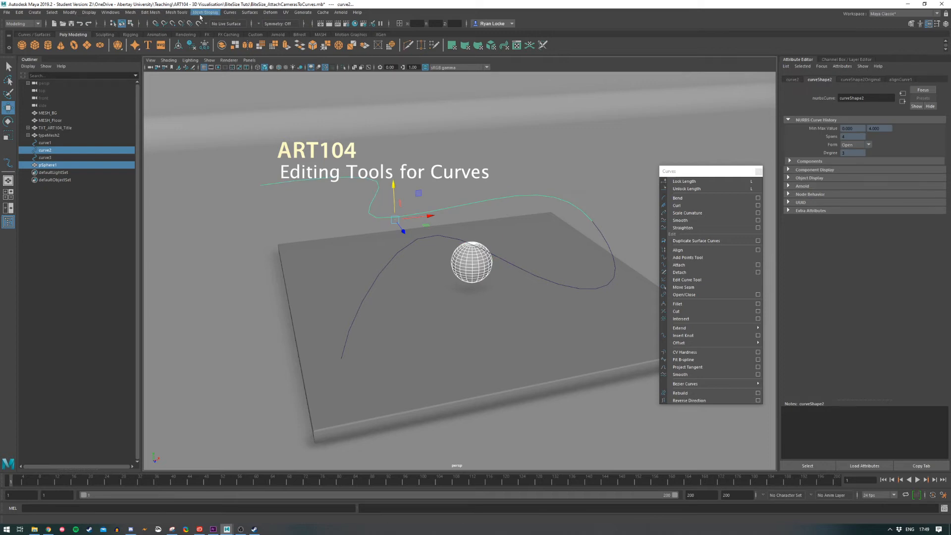
left_click(35, 26)
left_click(23, 41)
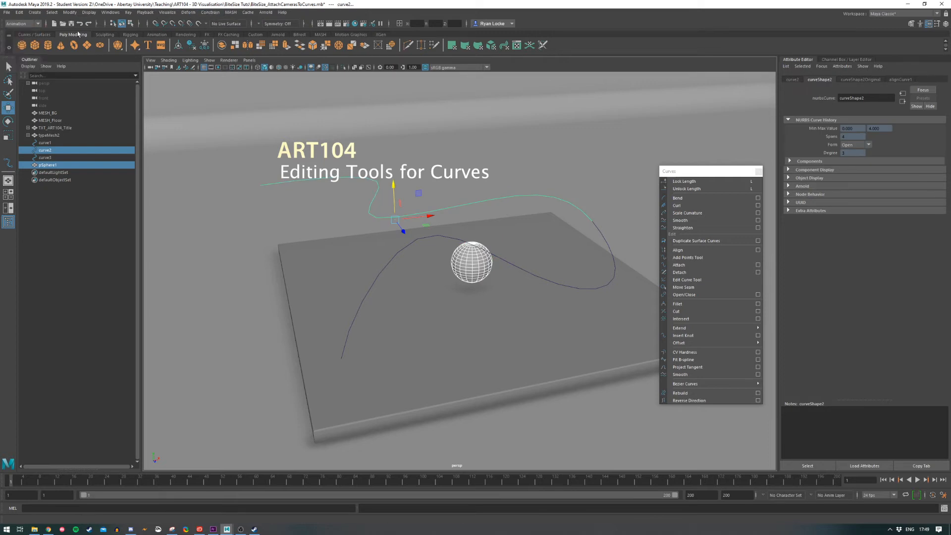
left_click(210, 13)
mouse_move(248, 78)
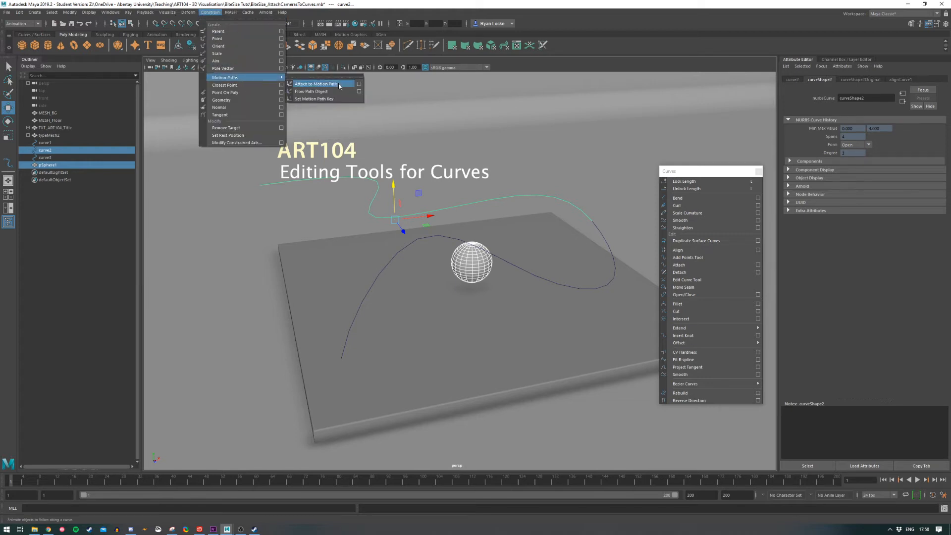
left_click(359, 84)
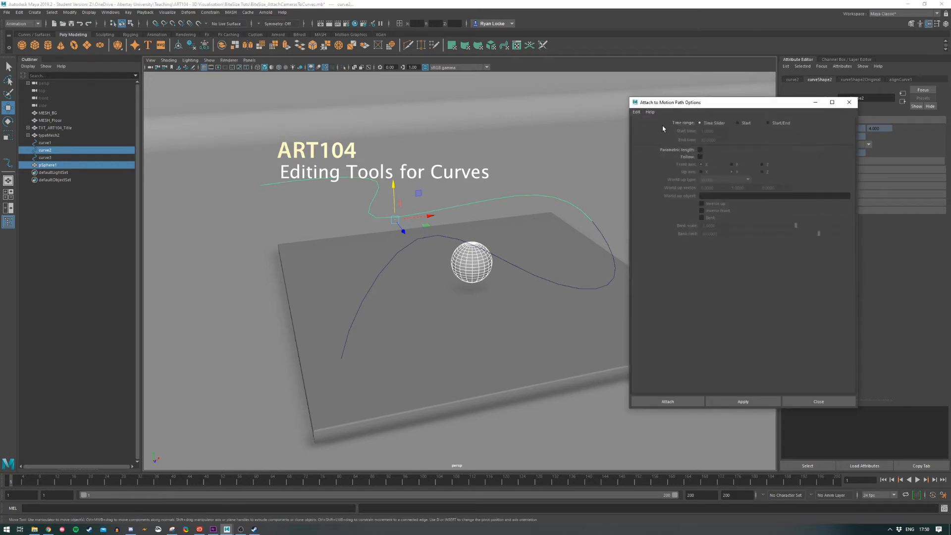
left_click(635, 112)
left_click(661, 127)
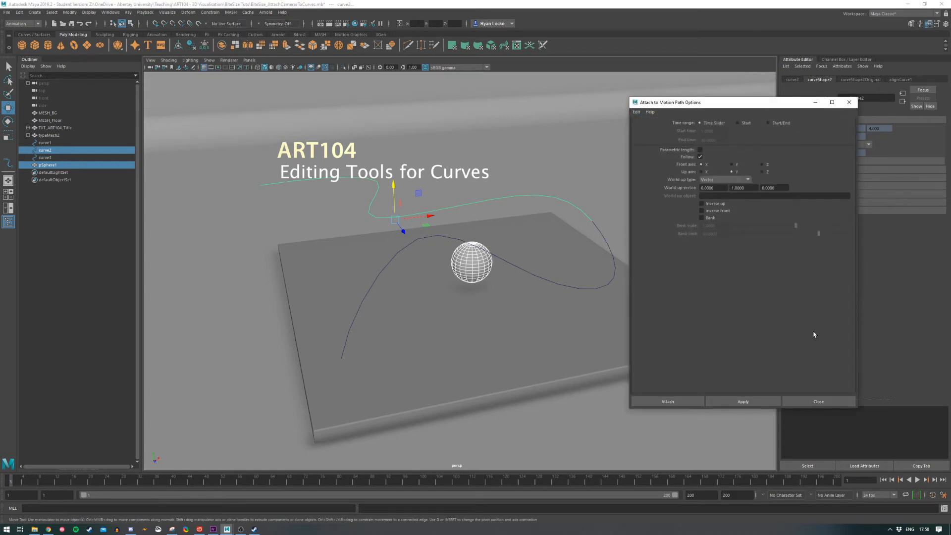
left_click(692, 399)
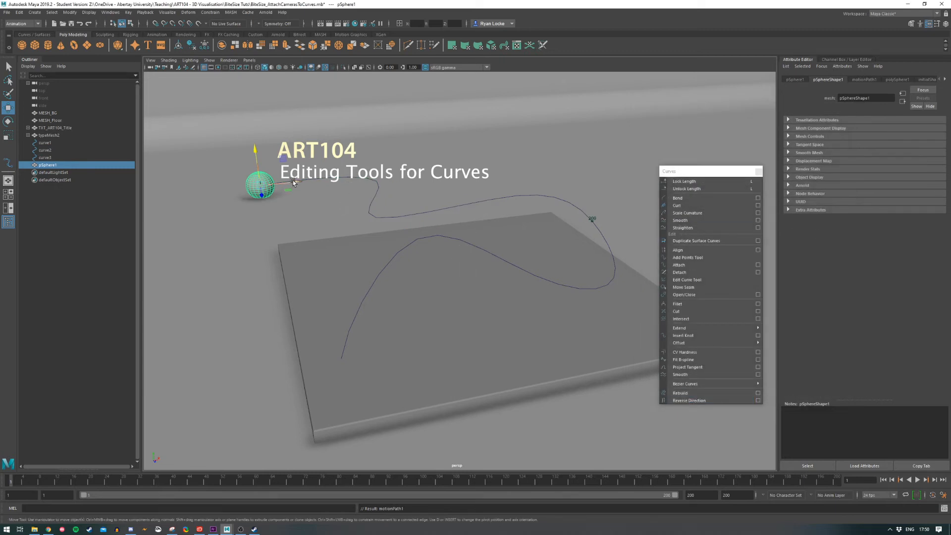
Step: Play the sphere's motion along the path twice and return the timeline to the first frame
key("alt+v")
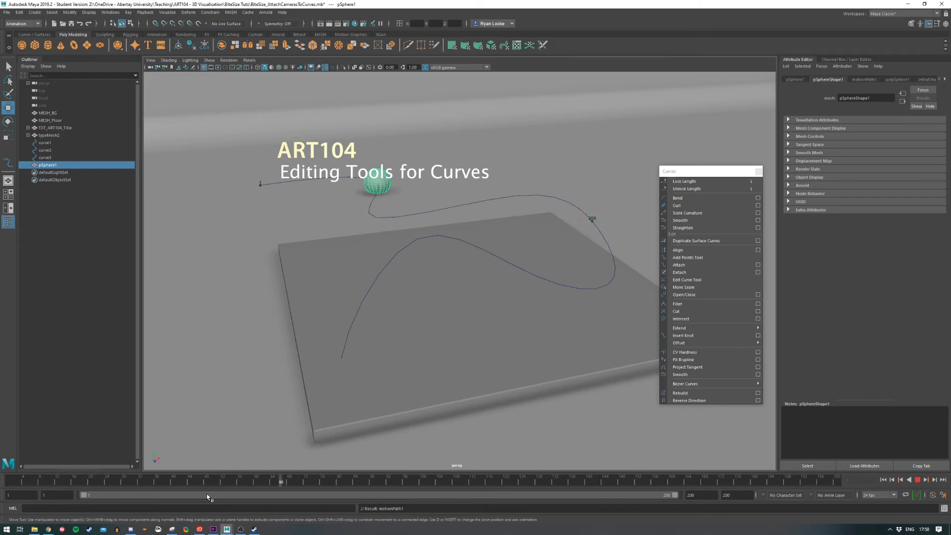
left_click_drag(442, 487, 8, 483)
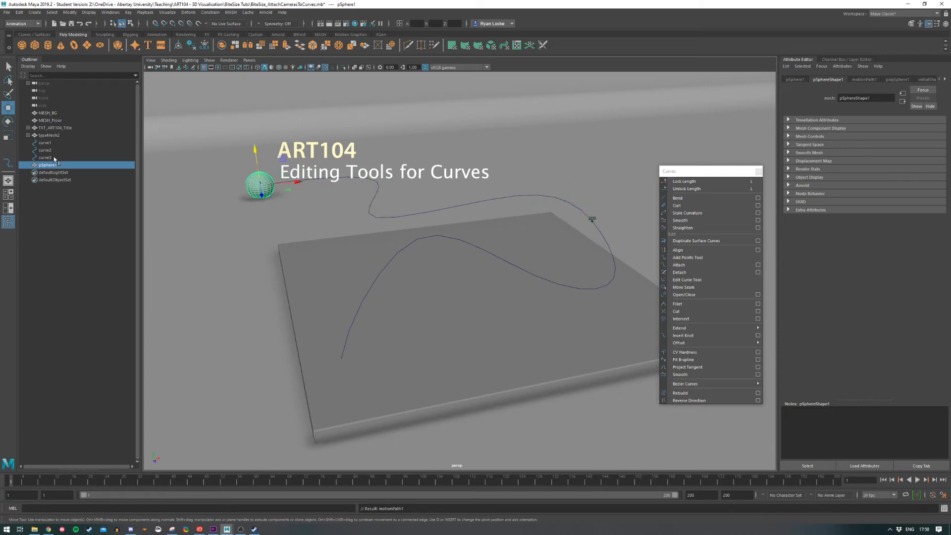
key("alt+v")
left_click_drag(571, 501, 1, 430)
Step: Delete the lower aligned curve and replay the sphere's motion on the remaining wavy curve, rewinding to the first frame
left_click(9, 70)
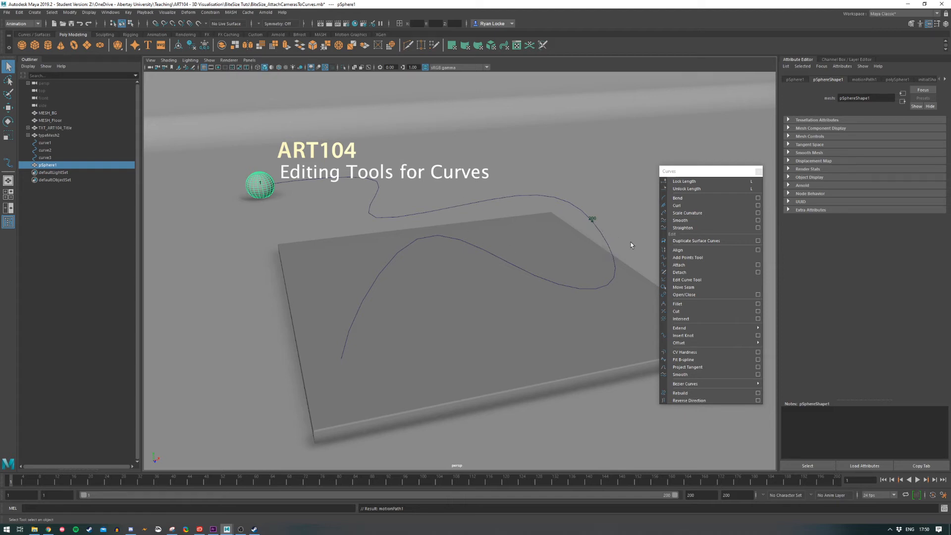
left_click(596, 228)
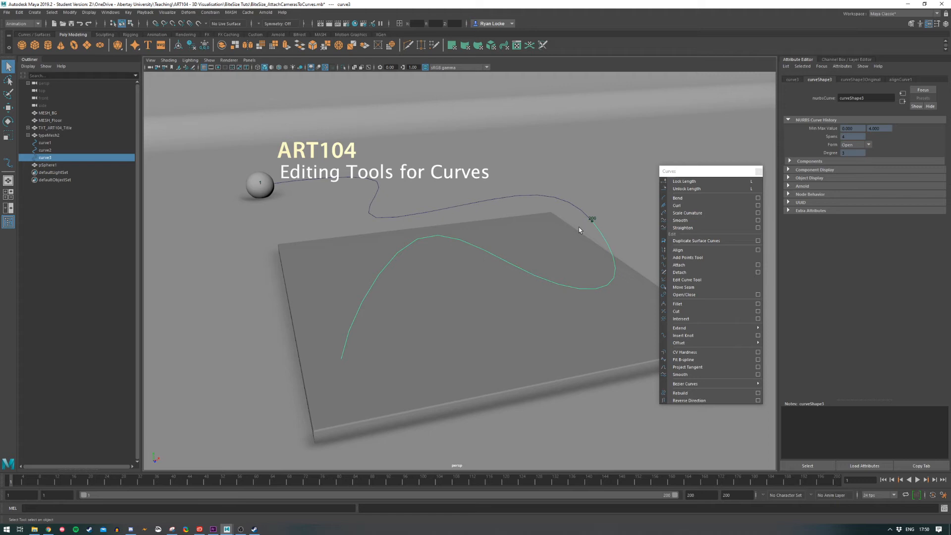
key("Delete")
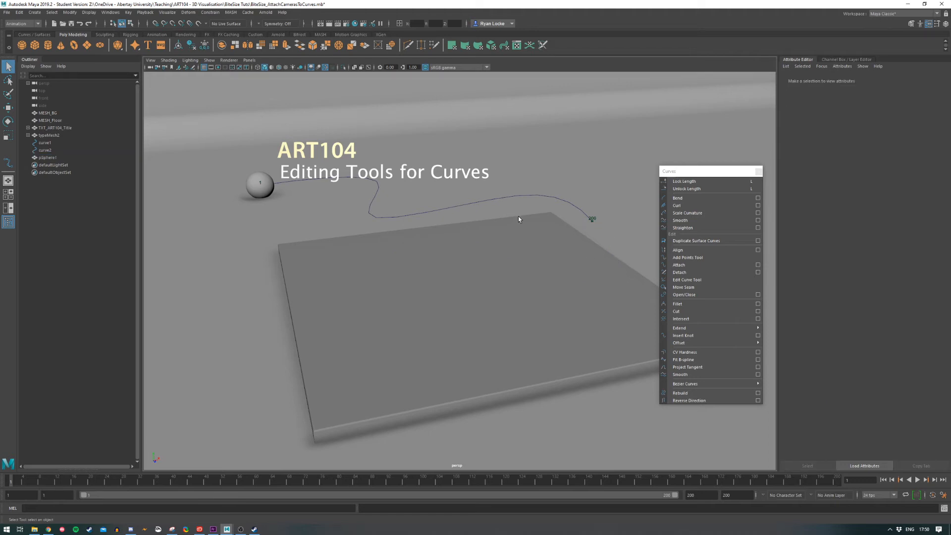
left_click(261, 183)
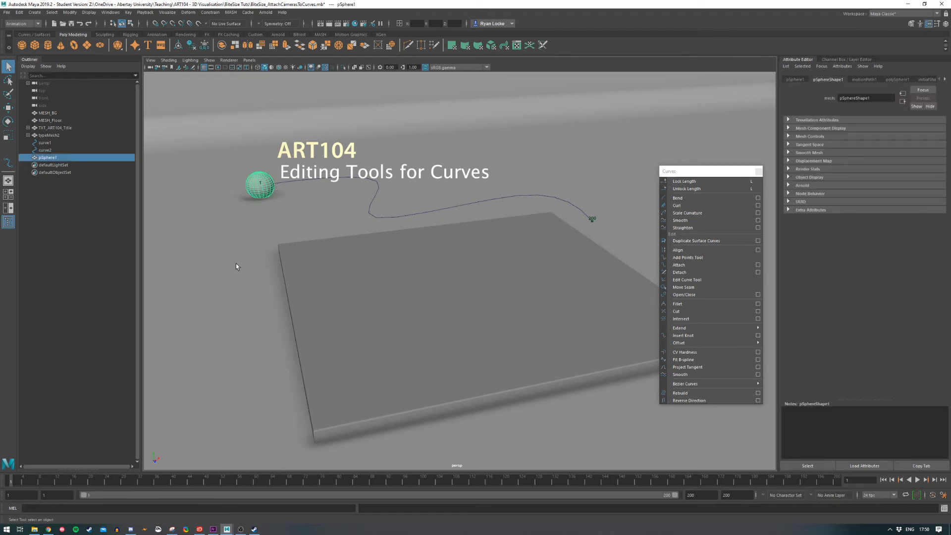
key("alt+v")
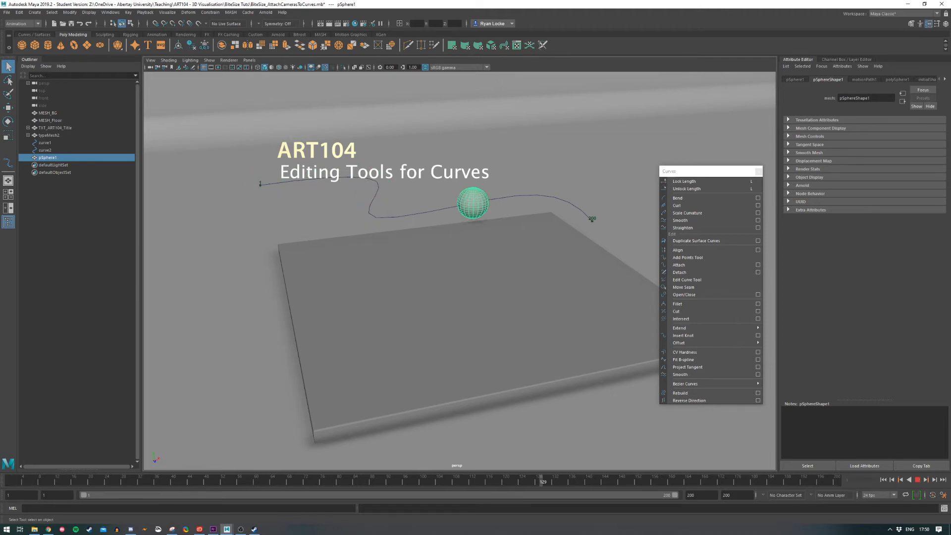
left_click_drag(366, 483, 10, 477)
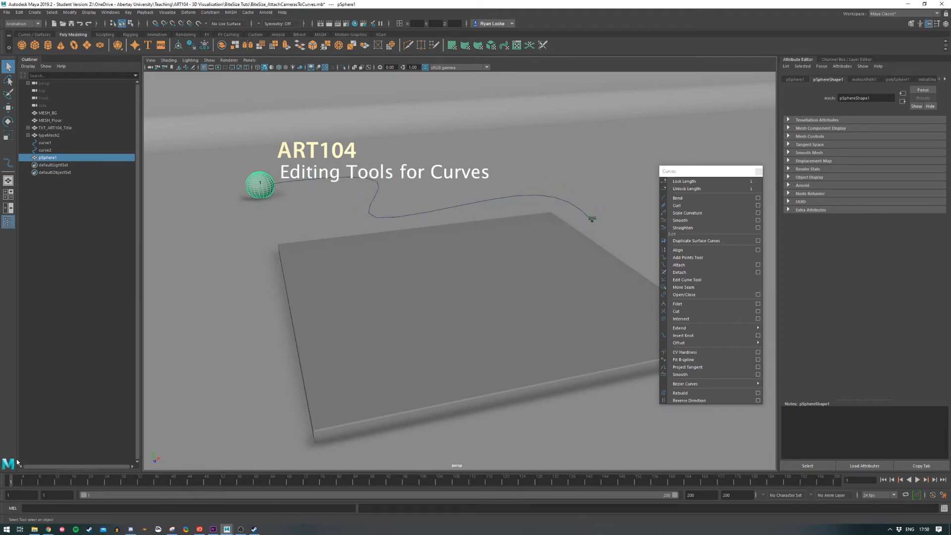
Step: Draw a new EP curve over the floor, starting near the wavy curve's end and finishing near the floor's front
left_click(35, 12)
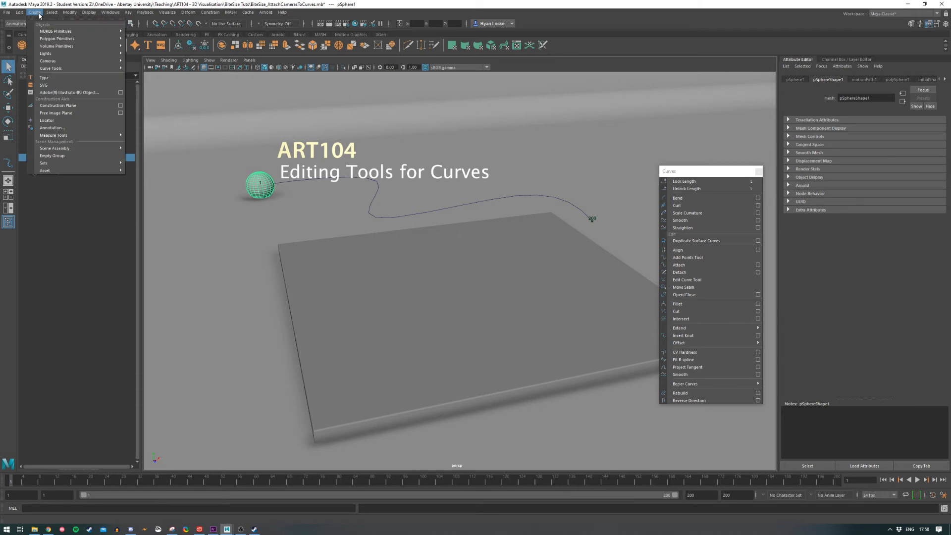
mouse_move(87, 69)
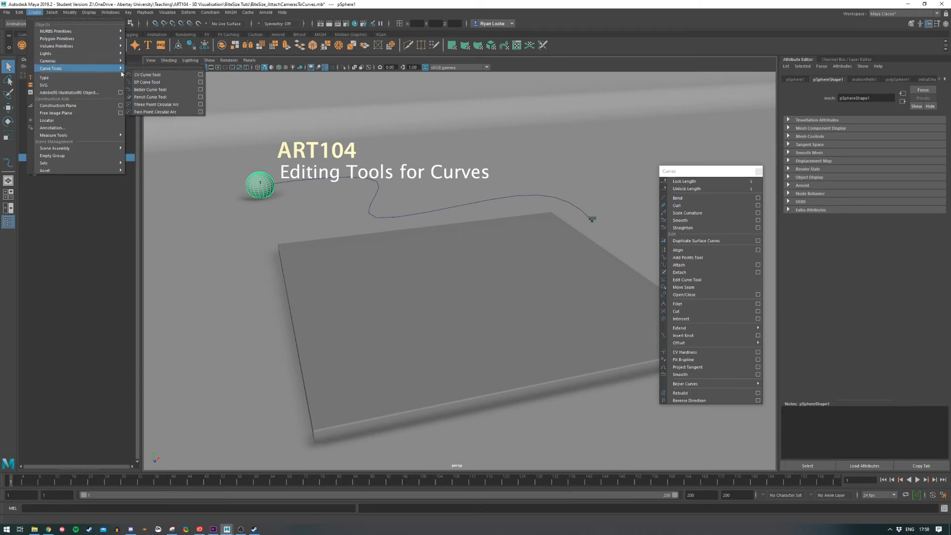
left_click(155, 82)
left_click(614, 259)
left_click(605, 323)
left_click(499, 278)
left_click(339, 369)
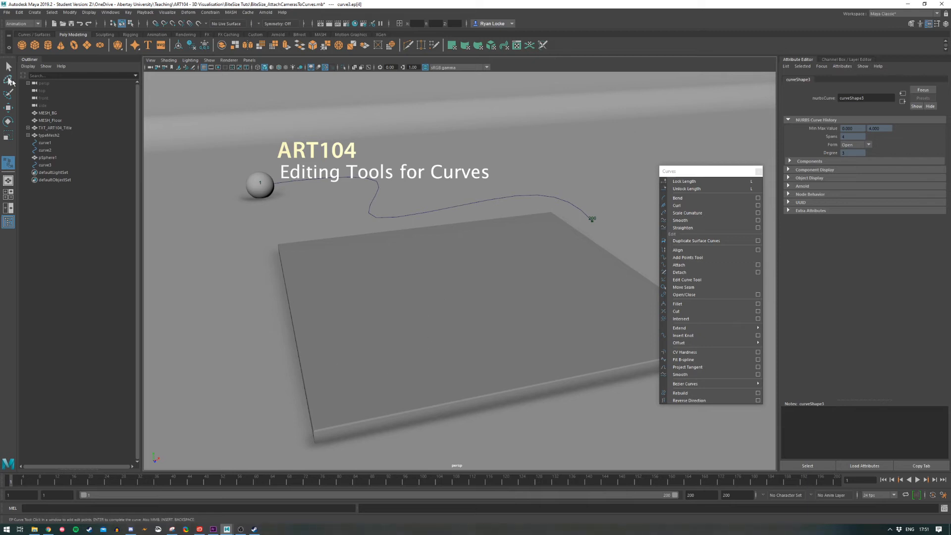
Step: Raise the new curve and reposition several of its edit points to give it height variation
key("w")
left_click_drag(471, 297, 471, 258)
right_click(522, 269)
right_click_drag(520, 268, 531, 287)
left_click_drag(565, 270, 494, 177, "alt")
left_click_drag(594, 293, 590, 225)
left_click_drag(325, 296, 452, 257)
left_click(8, 67)
left_click_drag(548, 189, 529, 221, "alt")
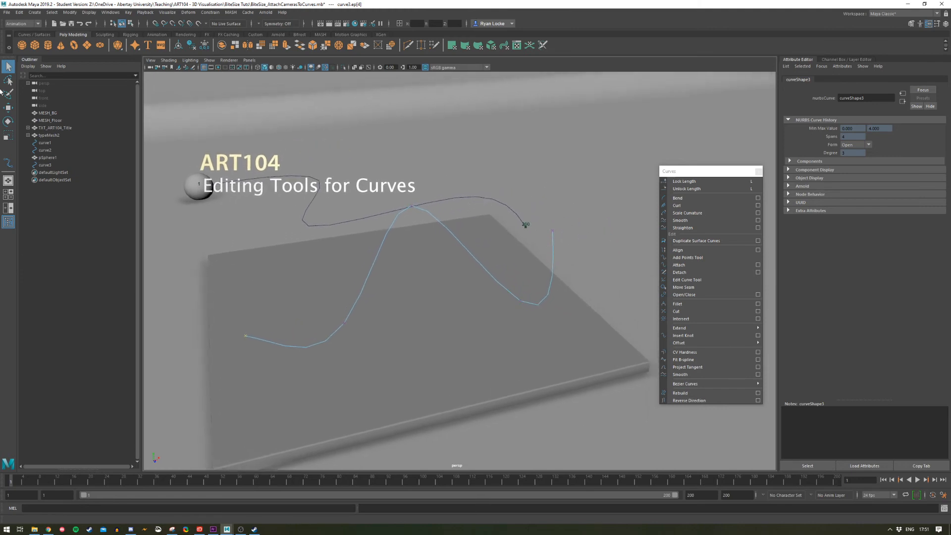
Step: Return the new curve to object mode, select it together with the wavy curve and join them with Attach
left_click(544, 240)
right_click(544, 241)
left_click(572, 230)
left_click(515, 212, "shift")
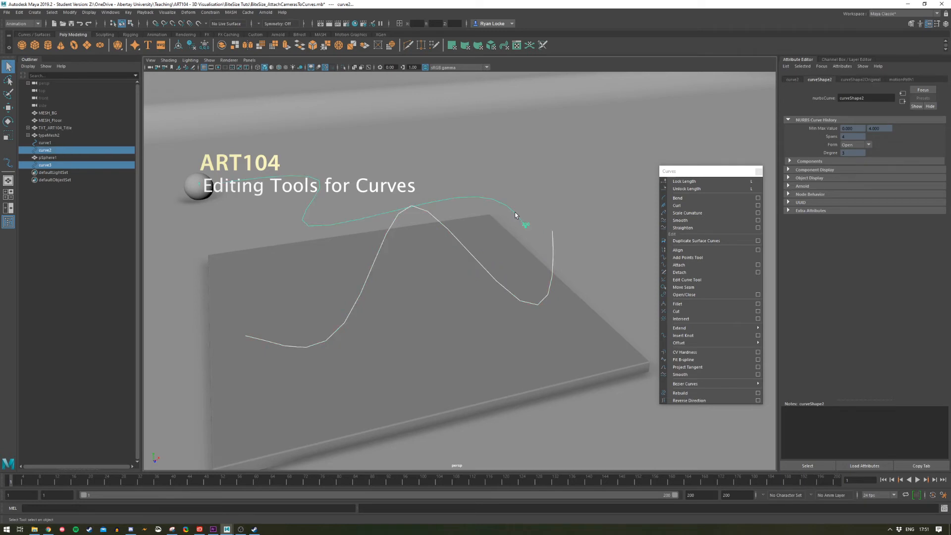
left_click(690, 266)
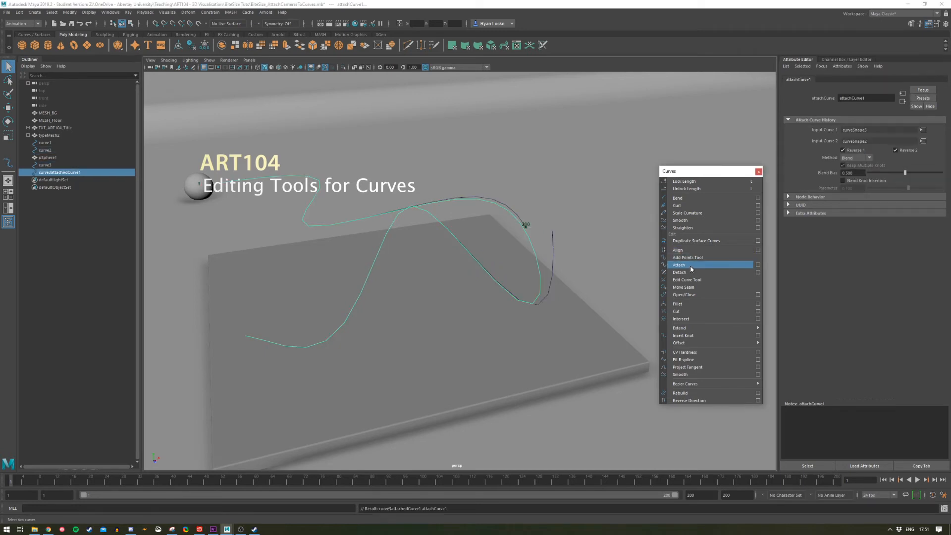
Step: Move the attached curve away from the two original curves to tell them apart
left_click_drag(572, 233, 450, 161, "alt")
key("w")
left_click_drag(386, 250, 460, 250)
left_click_drag(502, 228, 440, 220, "alt")
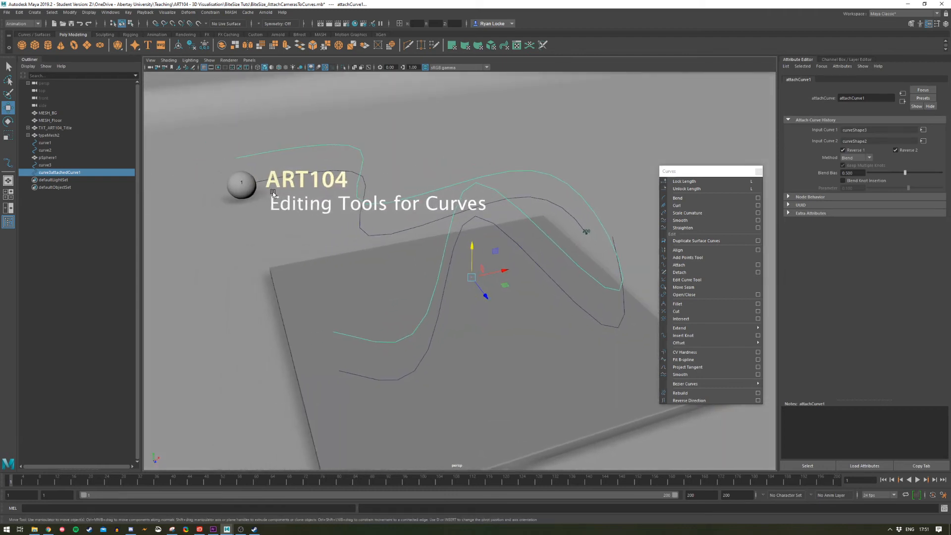
Step: Delete the two original curves, leaving the attached curve
left_click(248, 191)
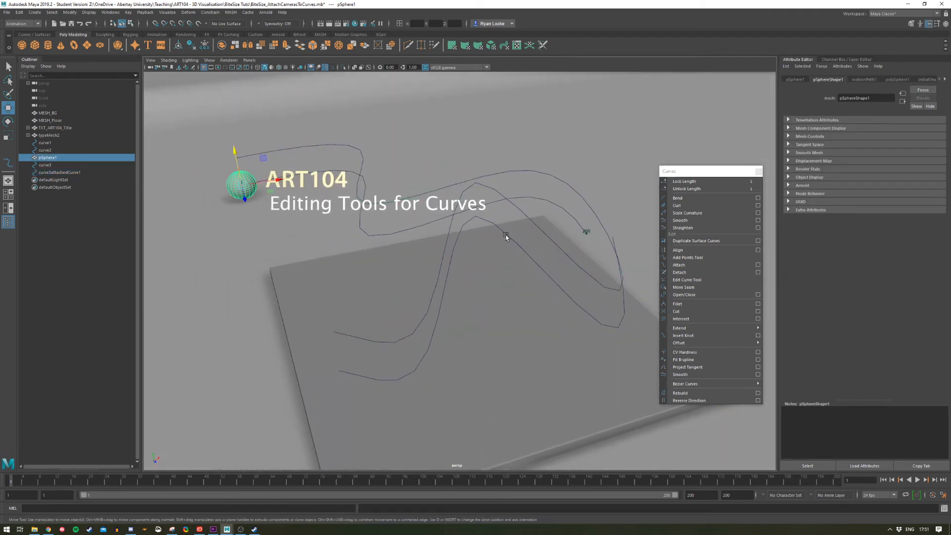
left_click(562, 208)
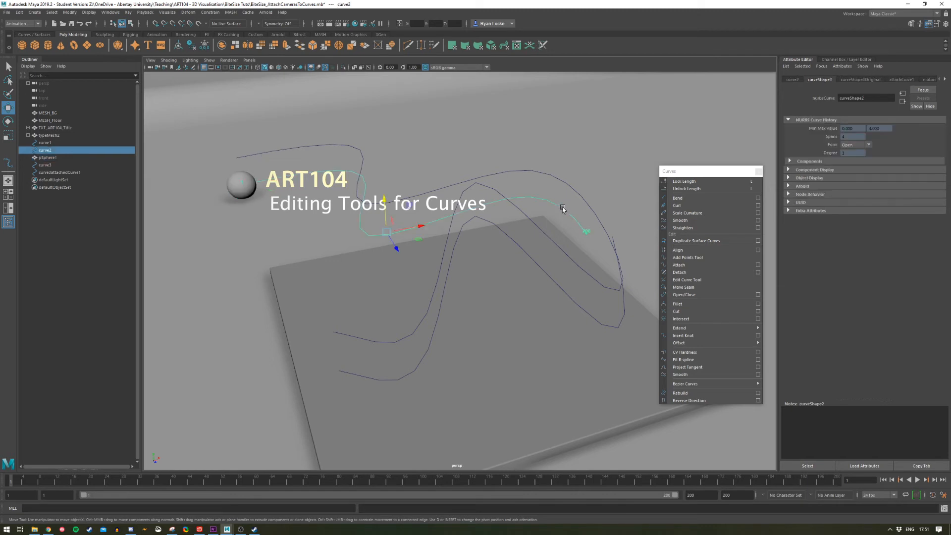
key("Delete")
left_click(529, 253)
key("Delete")
Step: Select the attached curve and lower it toward the floor
left_click(500, 172)
left_click_drag(497, 214, 498, 204, "alt")
left_click_drag(475, 234, 476, 273)
left_click_drag(337, 242, 322, 270, "alt")
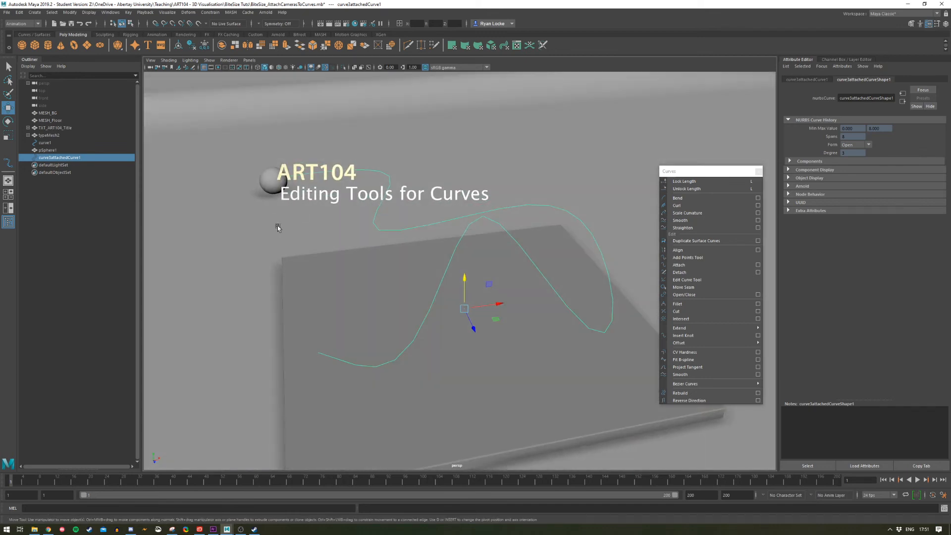
left_click_drag(278, 228, 267, 226, "alt")
Step: Select the sphere and the attached curve and apply Attach to Motion Path
left_click(227, 244)
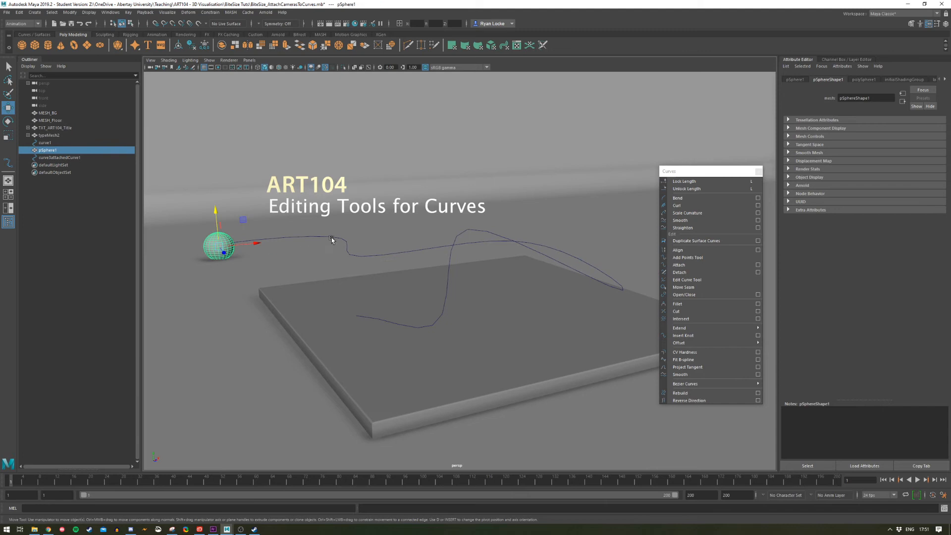
left_click(331, 239, "shift")
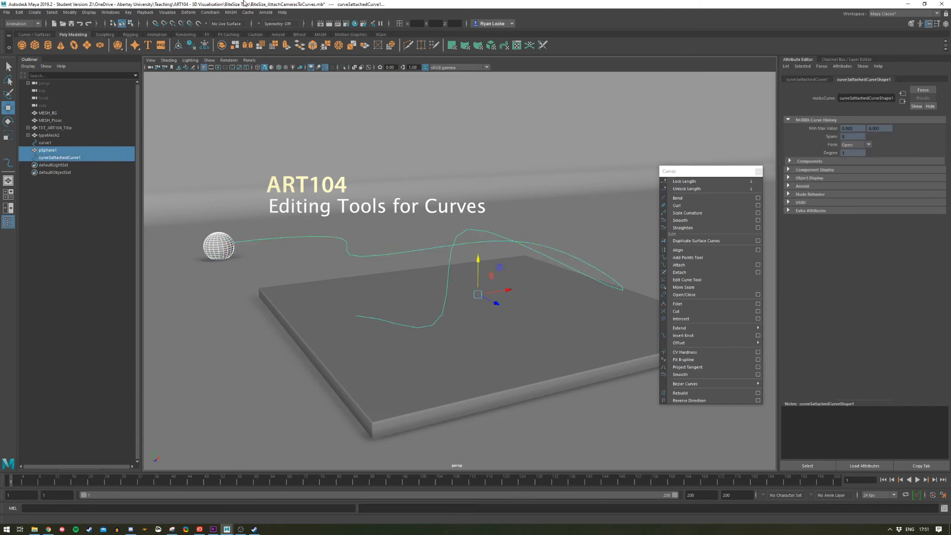
left_click(210, 11)
mouse_move(263, 76)
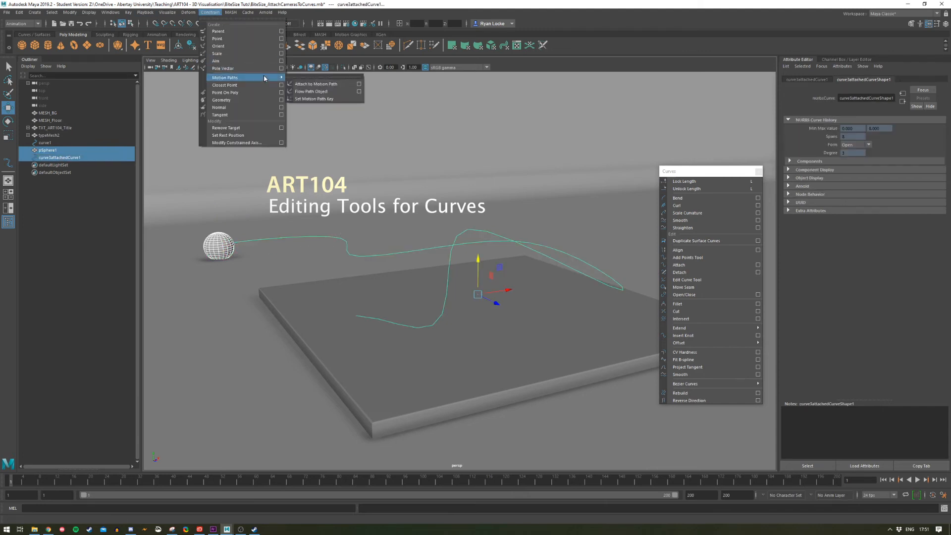
left_click(321, 84)
left_click_drag(383, 281, 384, 305, "alt")
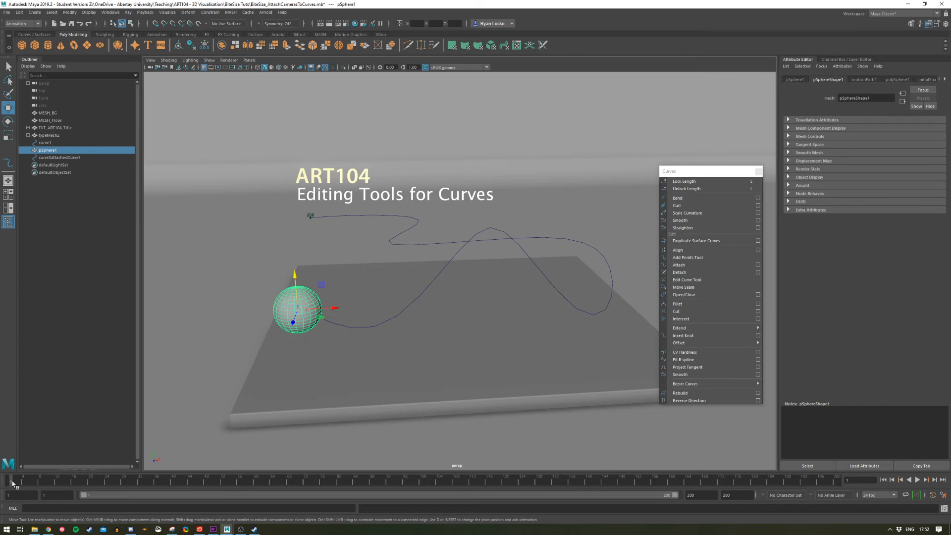
Step: Play the sphere's motion along the attached curve, stop it and inspect its starting end
key("alt+v")
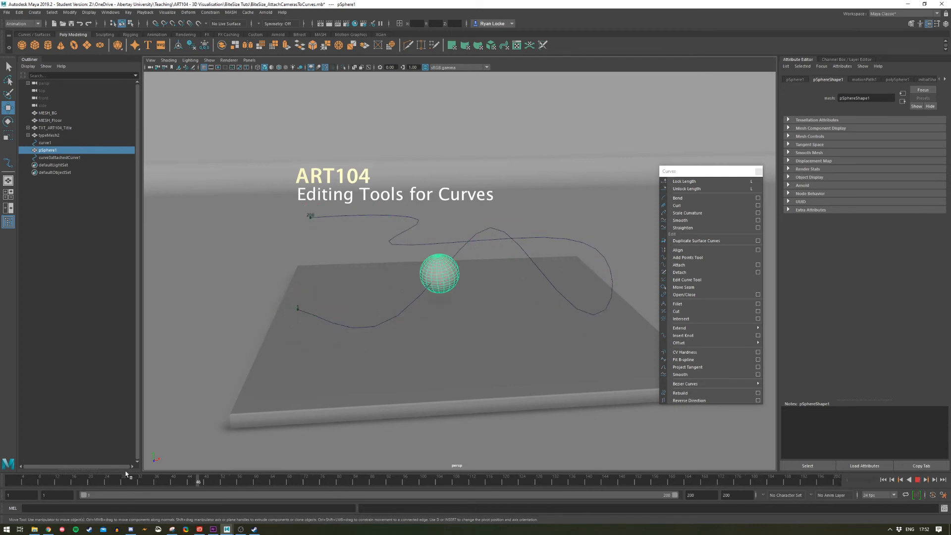
key("alt+v")
left_click_drag(392, 333, 514, 347, "alt")
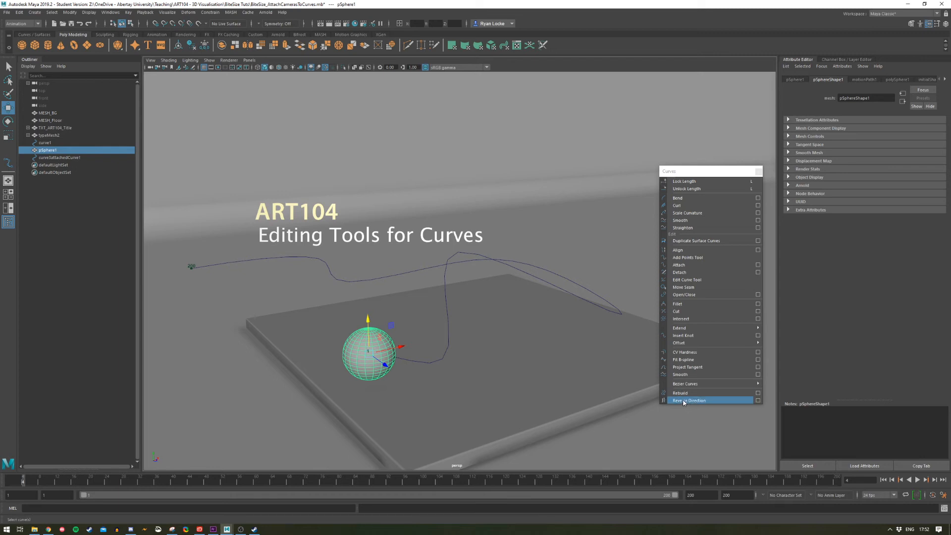
Step: Reverse the direction of the attached curve and check the sphere's start position at the first frame
right_click_drag(565, 325, 601, 304)
left_click(601, 305)
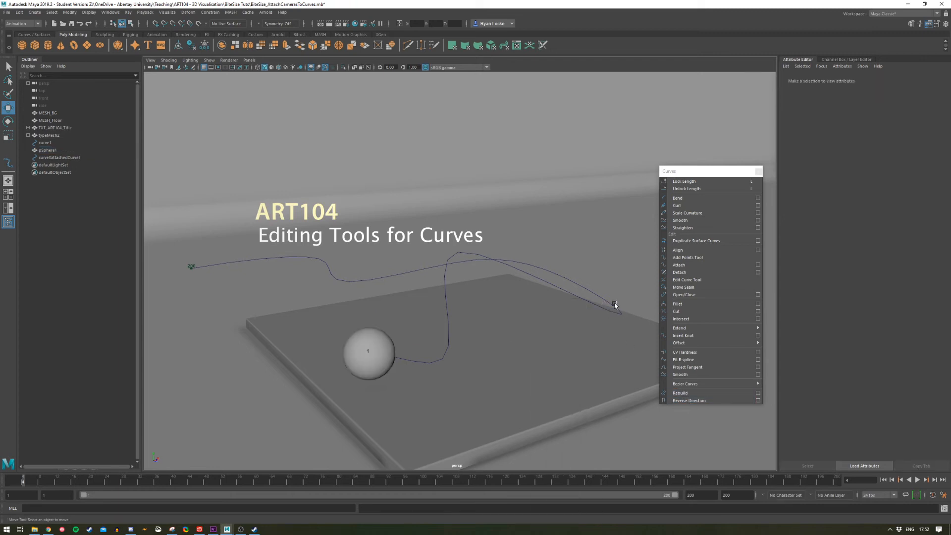
left_click(616, 303)
left_click(699, 400)
key("q")
left_click(209, 279)
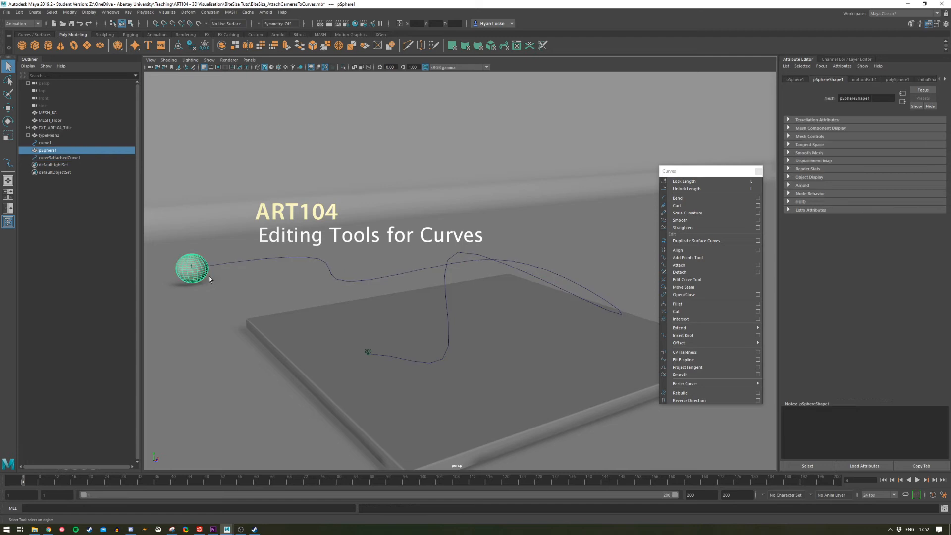
left_click_drag(24, 484, 3, 460)
Step: Extend the attached curve from its frame-200 end with the Add Points Tool, looping across the floor slab and past its far edge
middle_click_drag(490, 233, 433, 250, "alt")
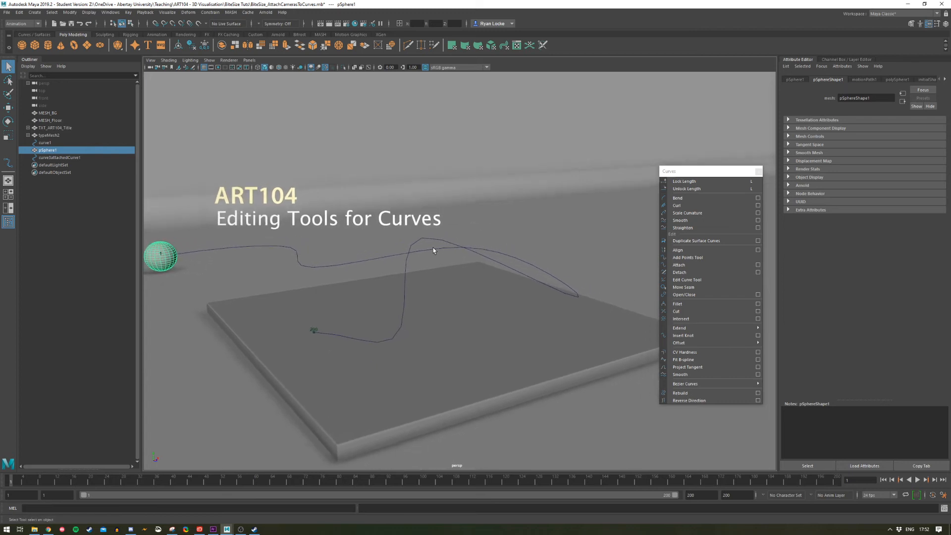
left_click(430, 242)
left_click(703, 258)
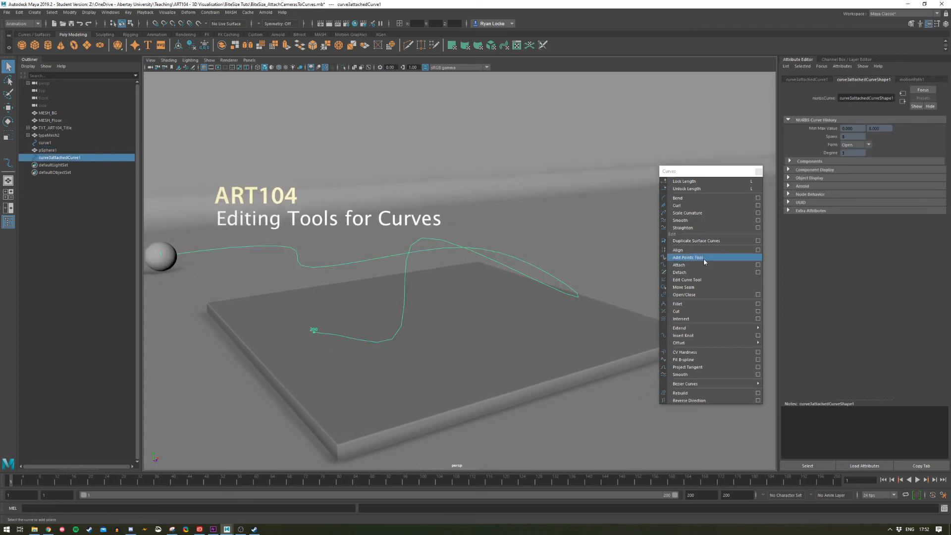
left_click(703, 258)
middle_click_drag(367, 316, 447, 296, "alt")
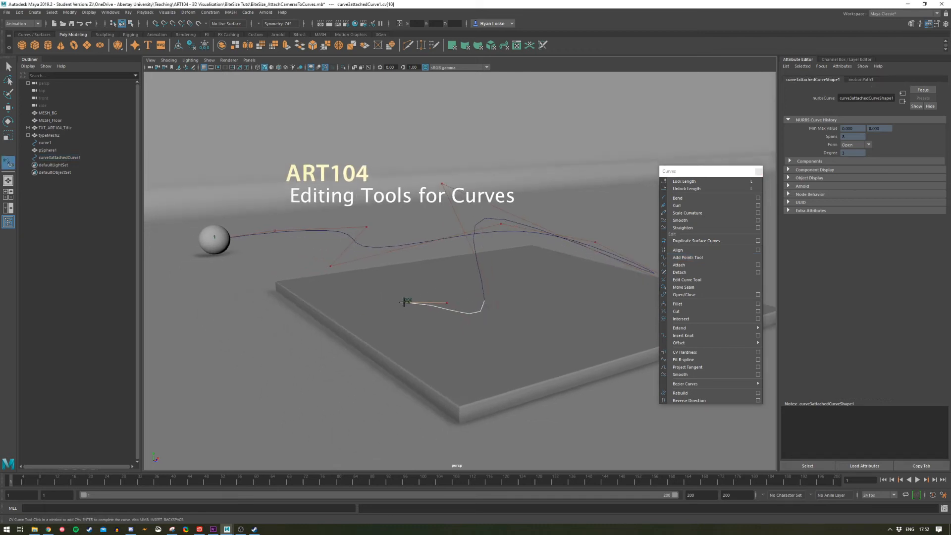
left_click(379, 284)
left_click(316, 286)
left_click(450, 389)
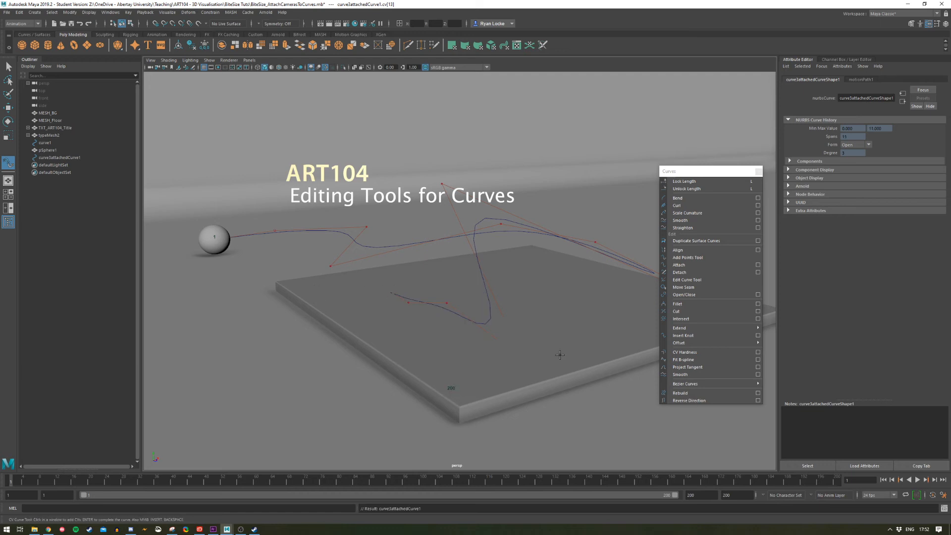
left_click(550, 328)
middle_click_drag(622, 279, 570, 277, "alt")
left_click(621, 270)
Step: Raise the extended attached curve vertically above the floor slab
key("w")
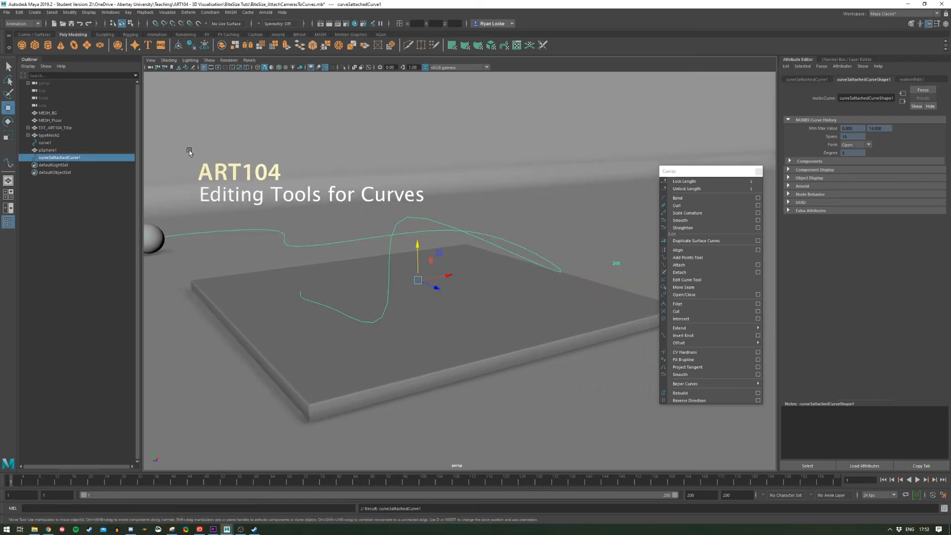
left_click_drag(420, 244, 428, 178)
left_click_drag(433, 213, 424, 230, "alt")
scroll(439, 245, "down", 2)
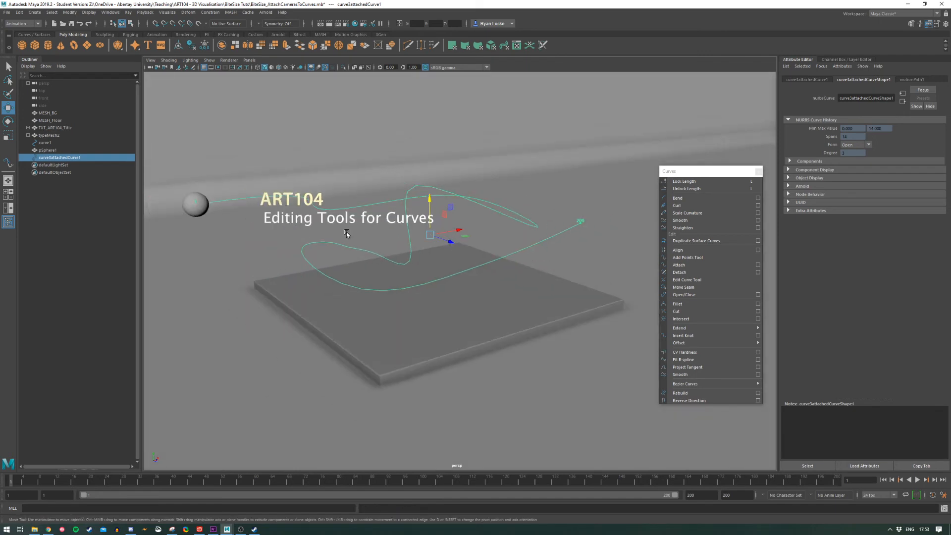
Step: Play the sphere's motion along the extended curve and return the timeline to the first frame
key("alt+v")
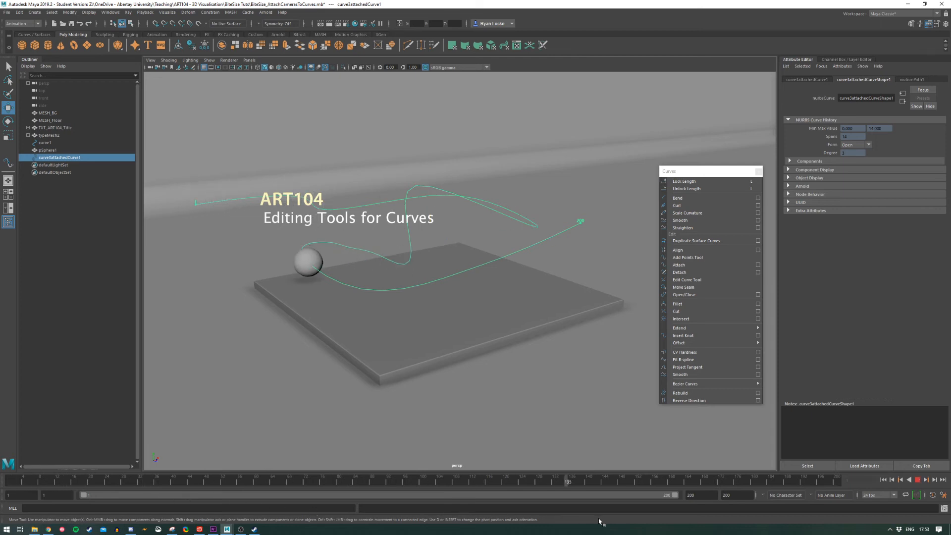
left_click_drag(111, 481, 4, 468)
left_click_drag(343, 295, 452, 316, "alt")
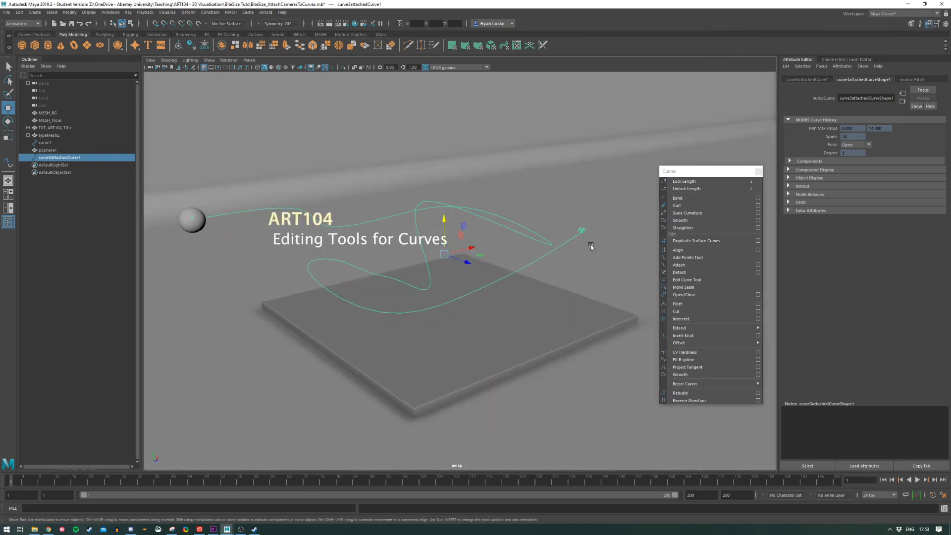
Step: Try smoothing the attached curve, check the sphere's start of motion on it, and undo the smoothing
left_click(700, 222)
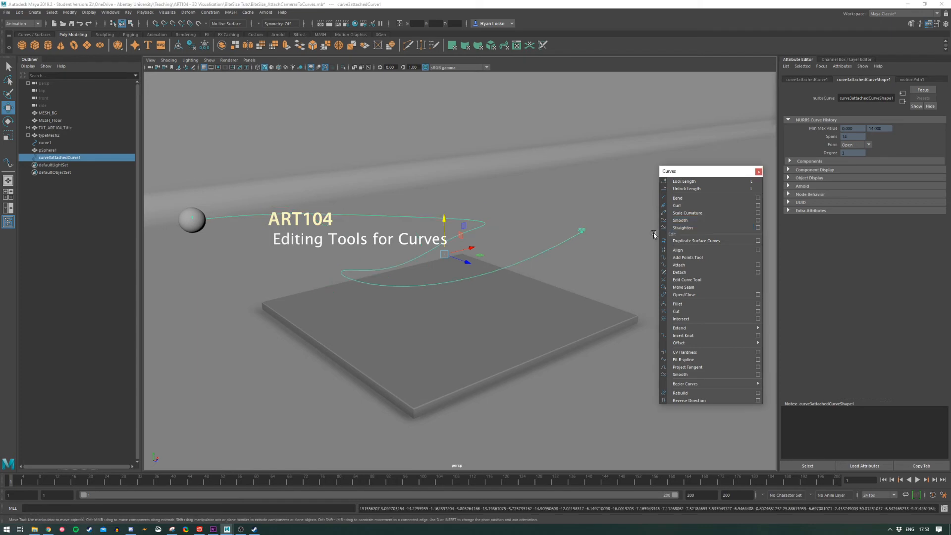
mouse_move(575, 254)
left_mouse_down("alt")
mouse_move(556, 257)
mouse_move(598, 252)
mouse_move(573, 257)
left_mouse_up("alt")
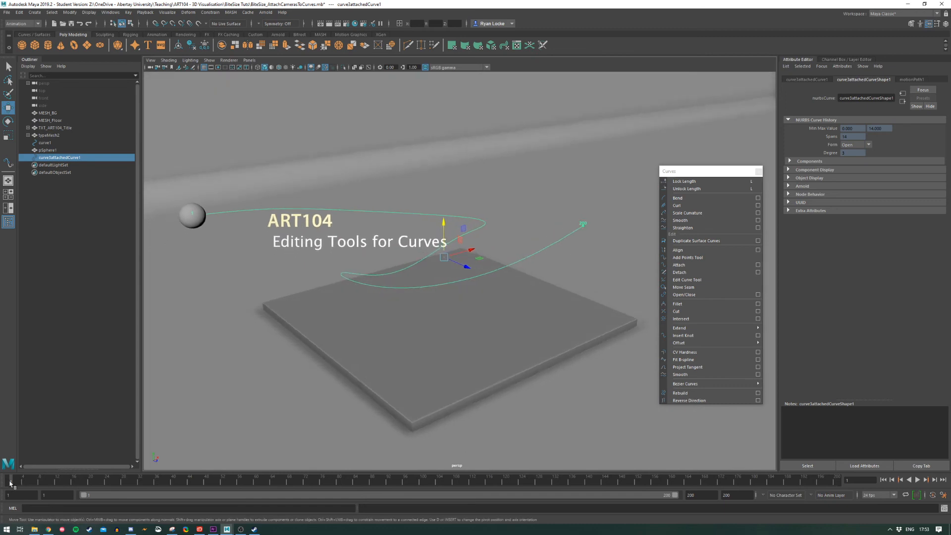
left_click_drag(13, 483, 10, 452)
left_click_drag(422, 297, 433, 291, "alt")
key("ctrl+z")
key("ctrl+z")
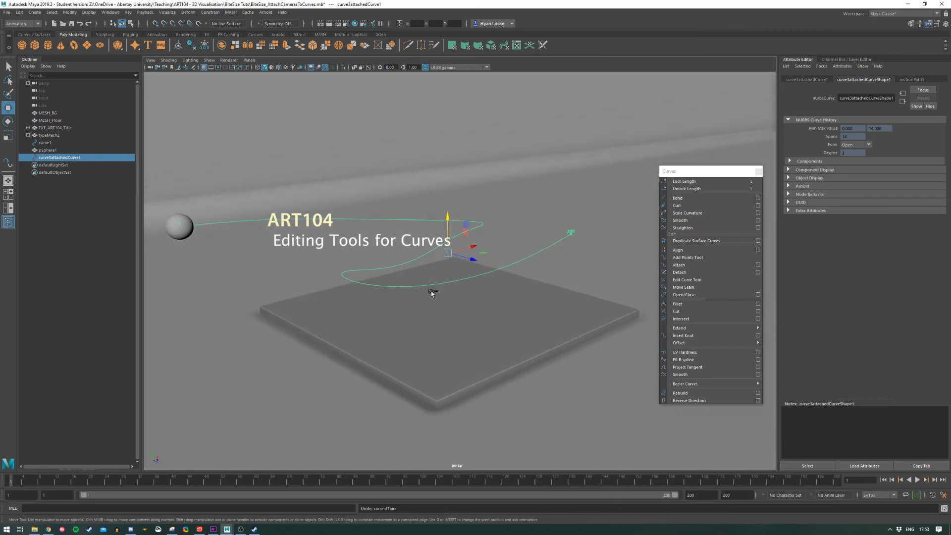
Step: Try straightening the attached curve, play the sphere along it, and undo the straightening
middle_click_drag(507, 291, 507, 307, "alt")
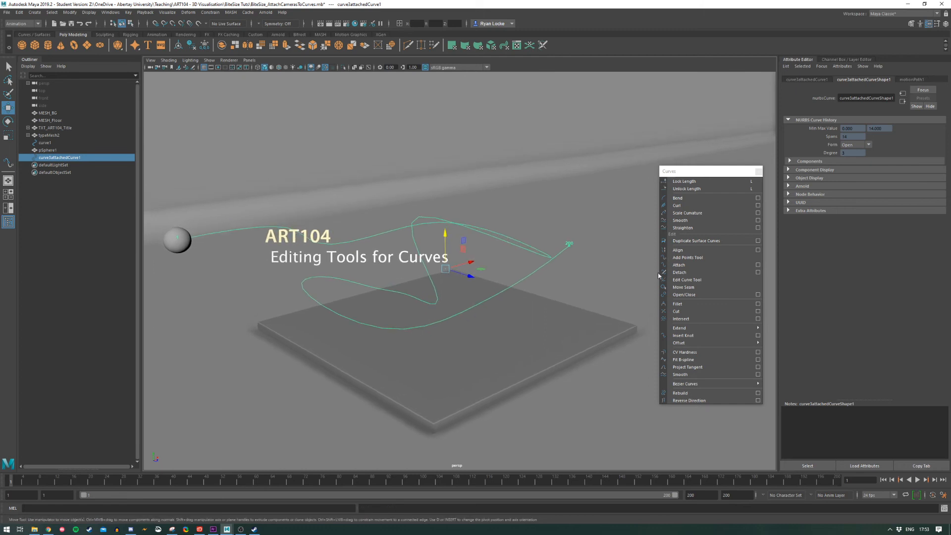
left_click(702, 229)
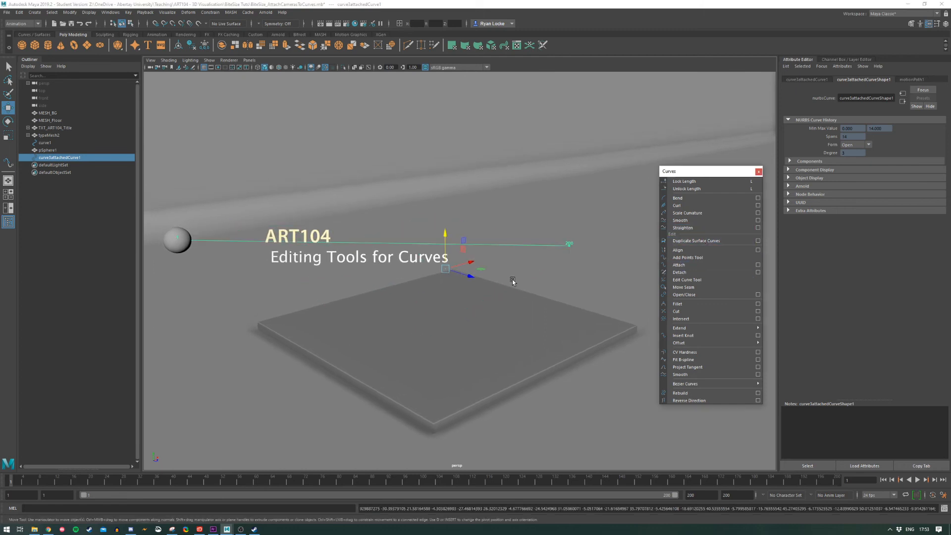
key("alt+v")
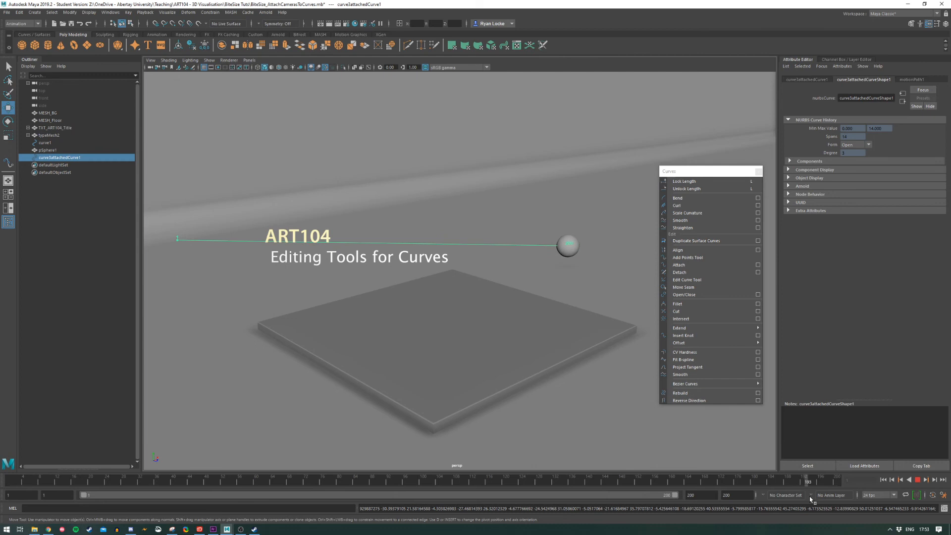
key("alt+v")
key("ctrl+z")
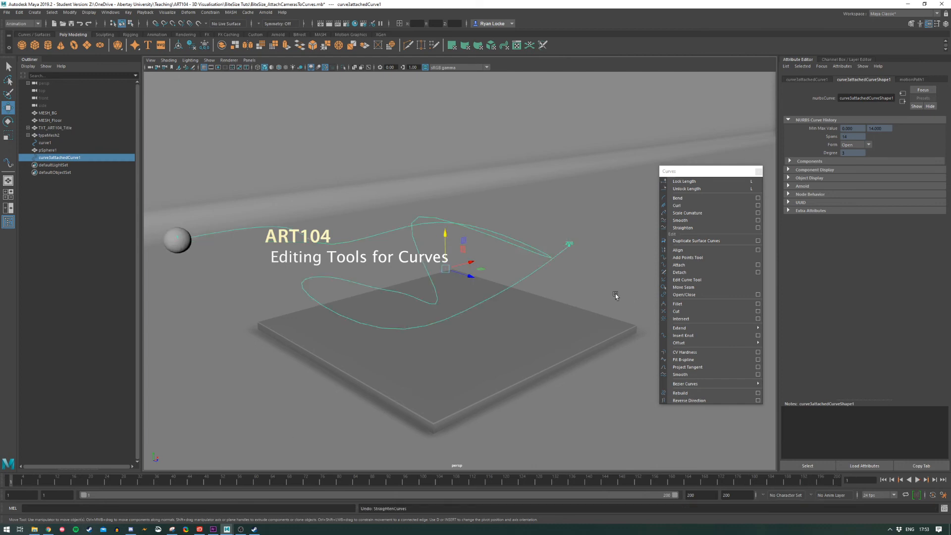
Step: Try the Bend operation on the attached curve and undo it
left_click_drag(417, 387, 546, 295, "alt")
middle_click_drag(546, 294, 527, 314, "alt")
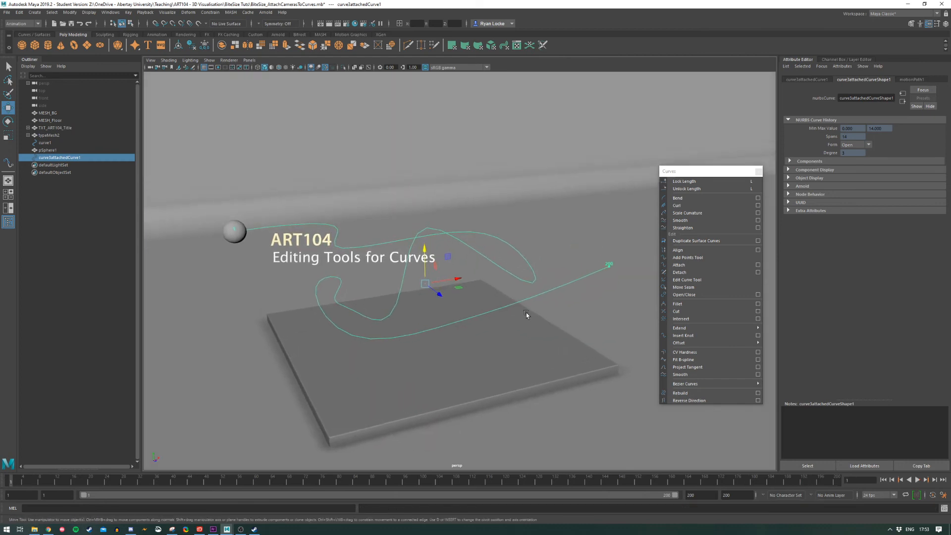
left_click(683, 200)
left_click_drag(367, 285, 247, 289, "alt")
left_click_drag(331, 283, 404, 284, "alt")
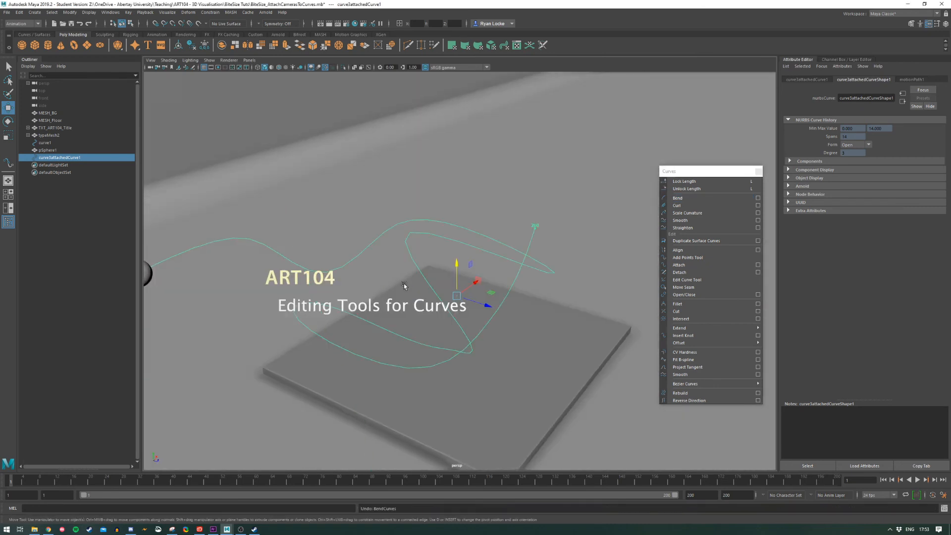
Step: Display the attached curve's edit points and examine how they are spaced along its loops
left_click_drag(535, 360, 501, 342, "alt")
middle_click_drag(454, 343, 456, 317, "alt")
left_click_drag(456, 318, 465, 319, "alt")
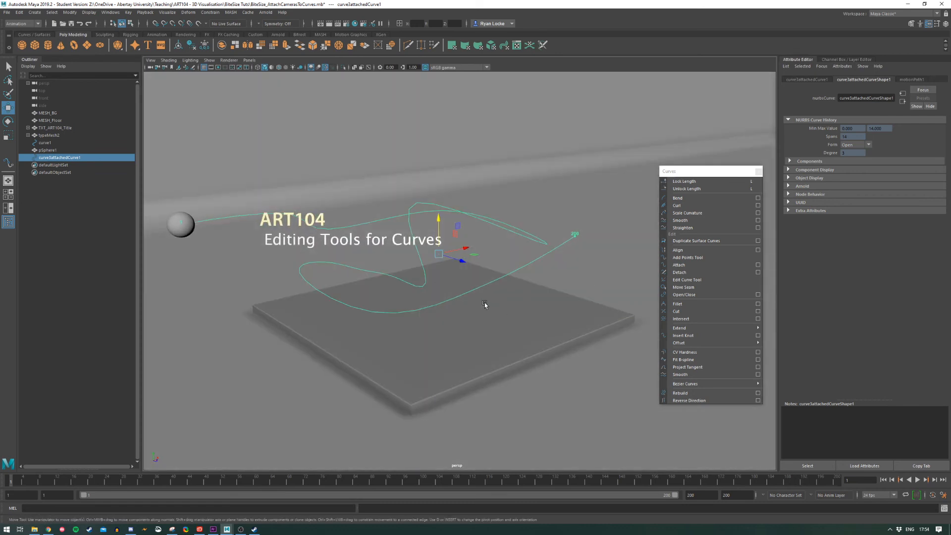
middle_click_drag(459, 298, 493, 287, "alt")
right_click_drag(494, 286, 513, 298, "alt")
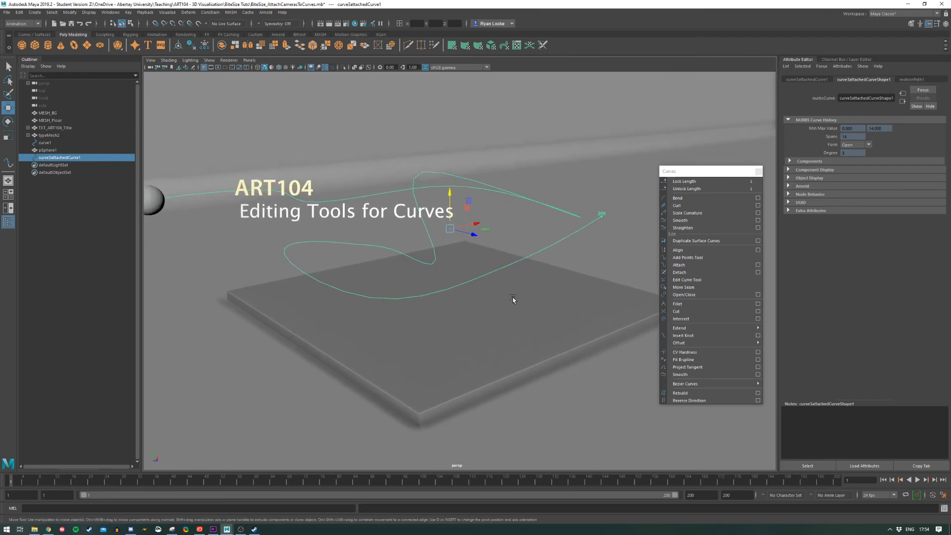
middle_click_drag(469, 297, 497, 321, "alt")
right_click(529, 284)
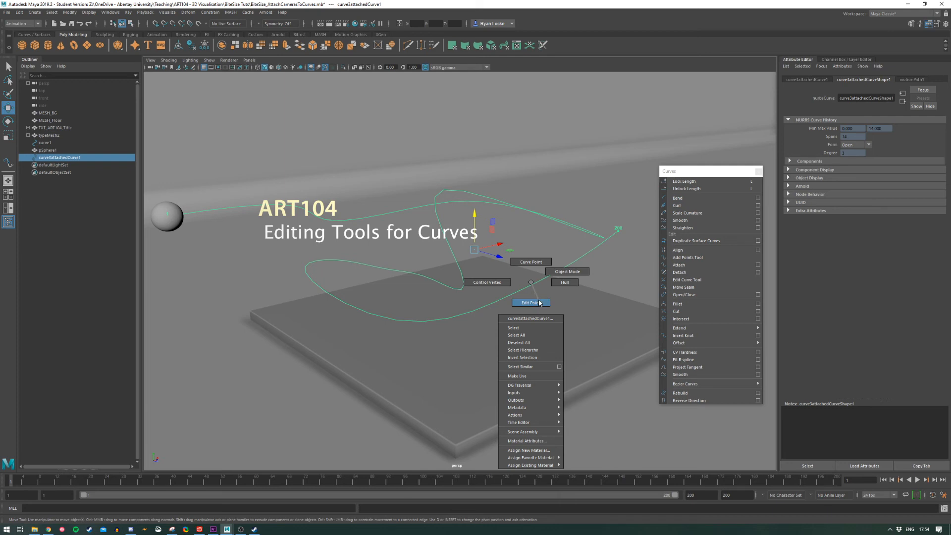
left_click(539, 303)
left_click_drag(453, 307, 463, 265, "alt")
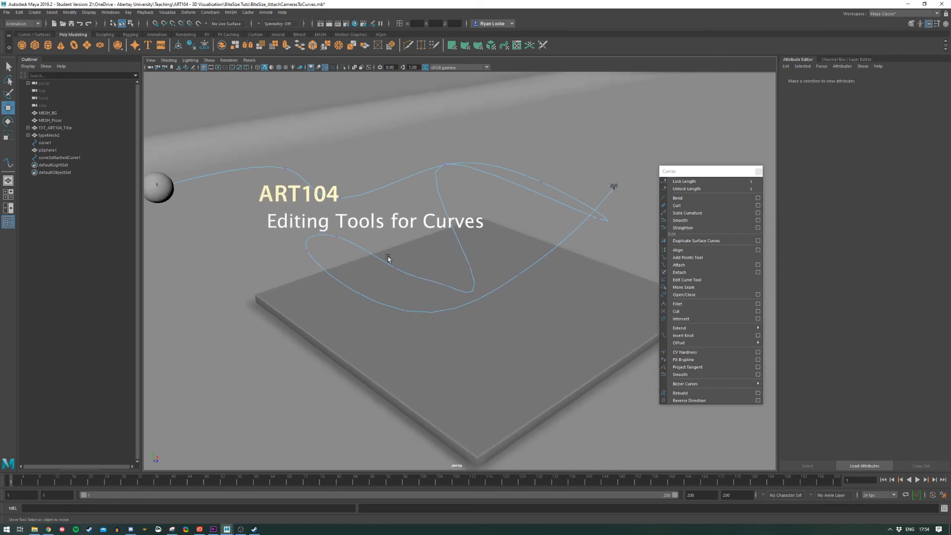
left_click_drag(435, 232, 418, 228, "alt")
left_click_drag(313, 166, 339, 189, "alt")
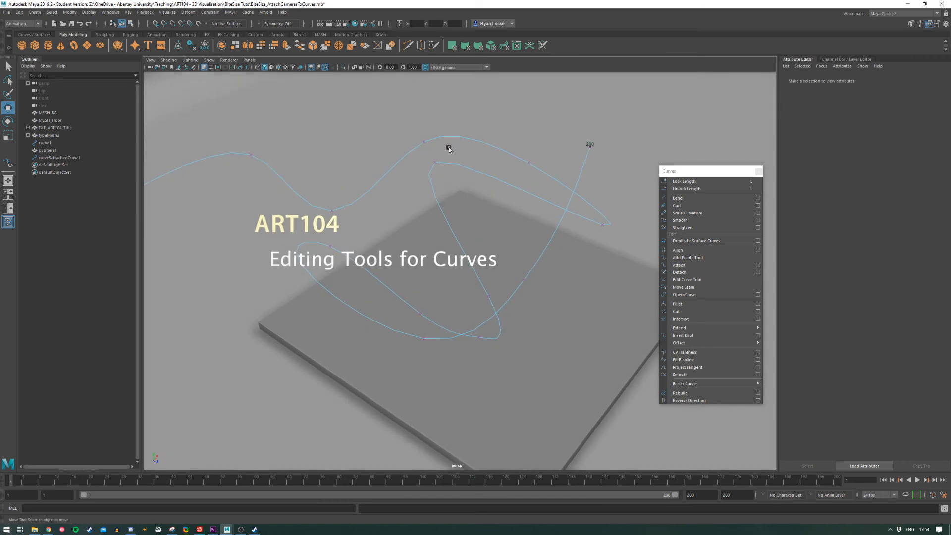
left_click_drag(465, 222, 456, 217, "alt")
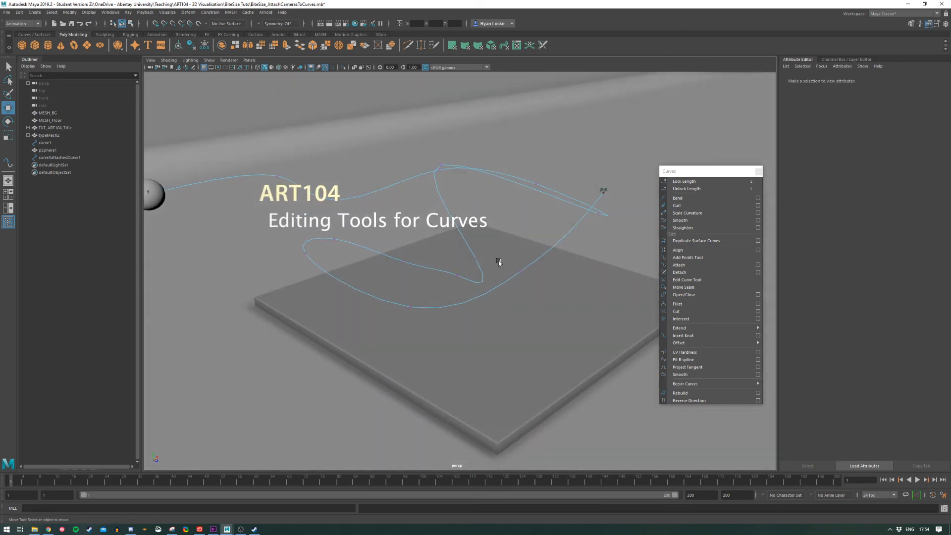
left_click_drag(443, 254, 480, 295, "alt")
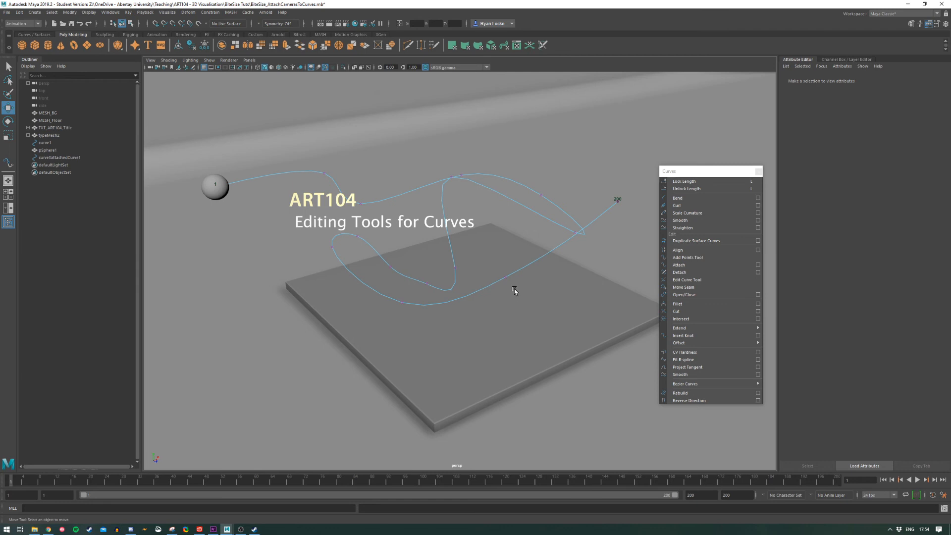
Step: Open the Rebuild Curve options and choose the Uniform rebuild type
left_click(758, 393)
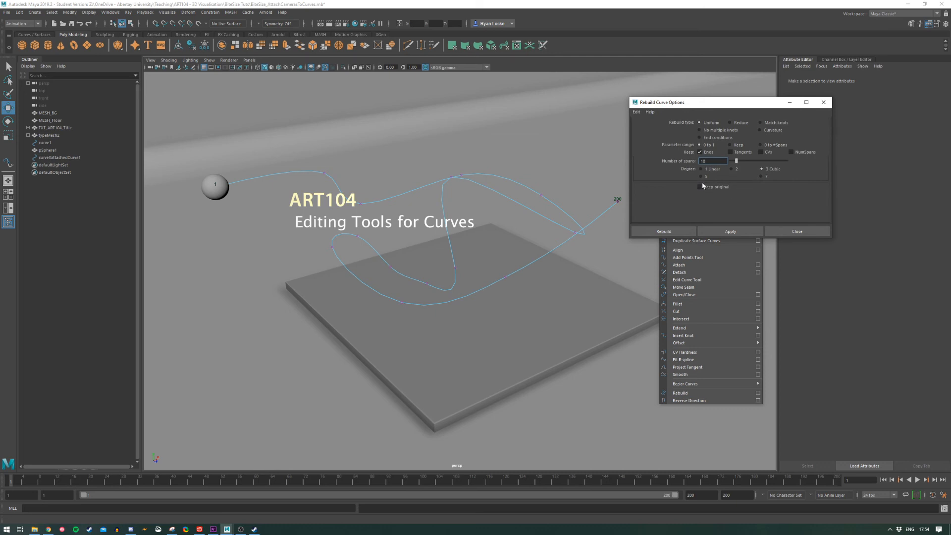
left_click_drag(756, 103, 753, 103)
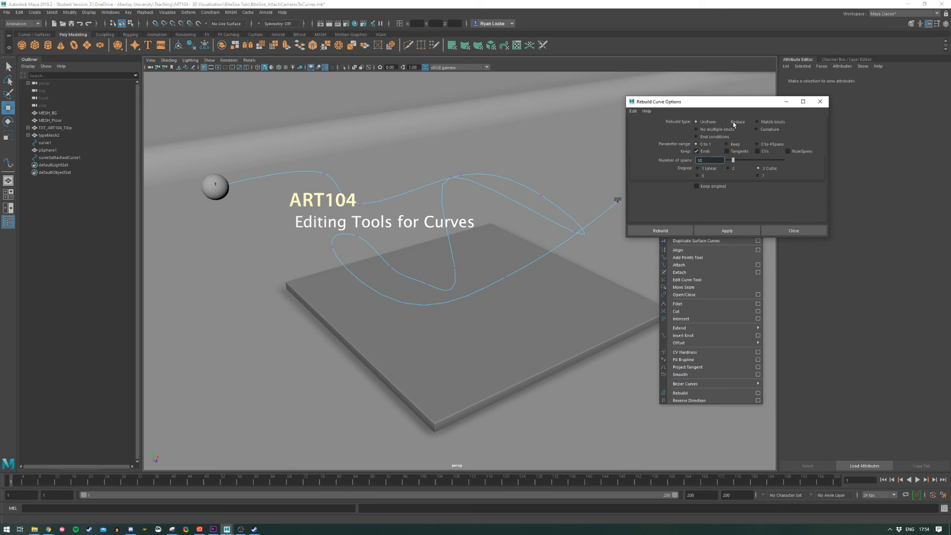
left_click(756, 122)
left_click(696, 122)
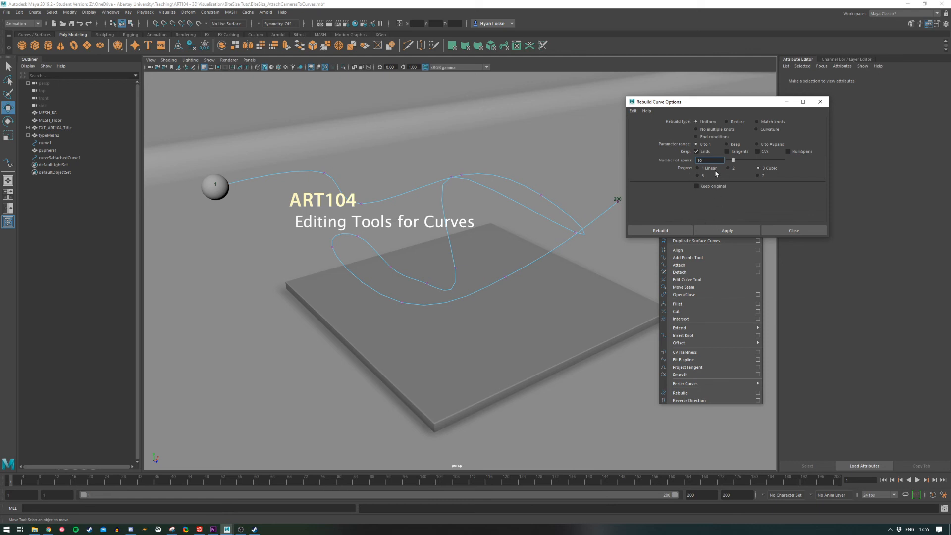
Step: Try rebuilding the attached curve with 10 spans and 3 Cubic degree, inspect its edit points, and undo the rebuild
left_click(735, 231)
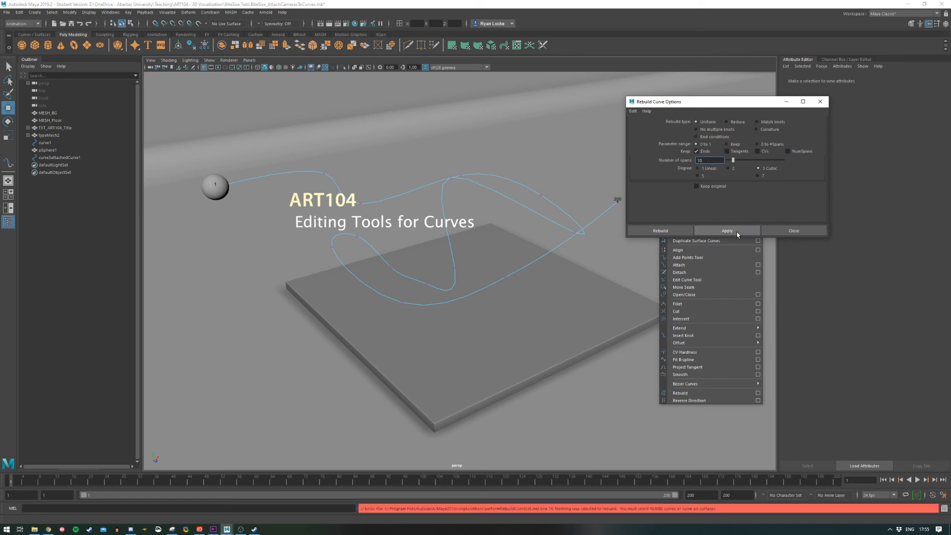
left_click(575, 235)
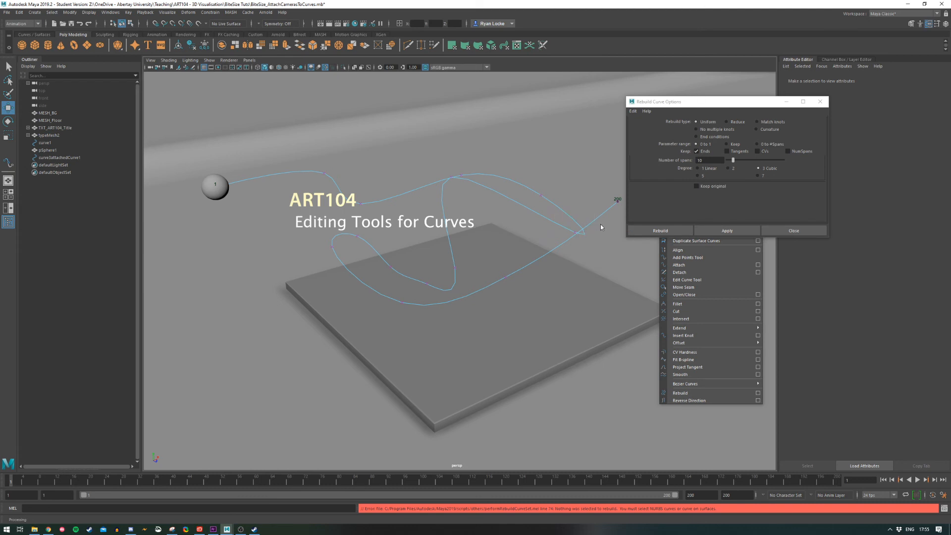
left_click(735, 230)
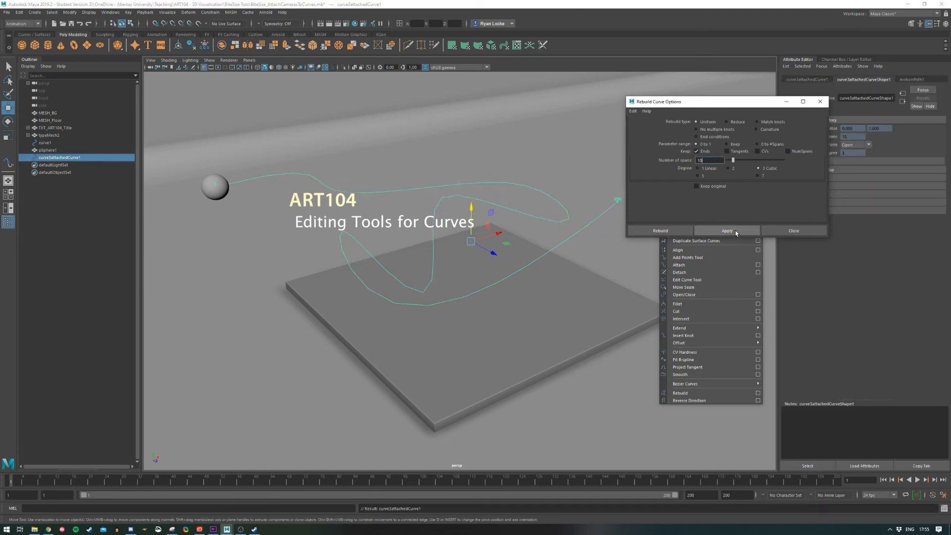
right_click_drag(560, 221, 563, 234)
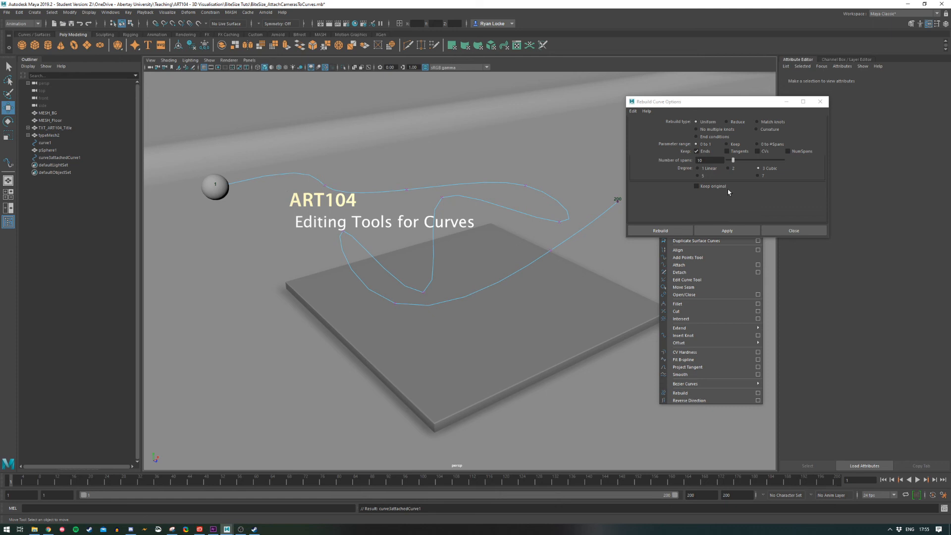
key("ctrl+z")
key("ctrl+z")
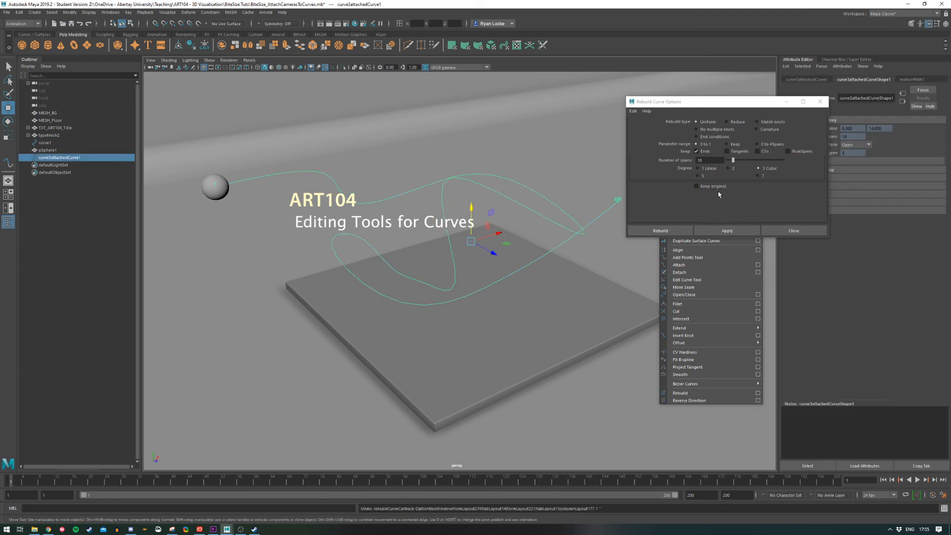
Step: Rebuild the attached curve with 20 spans and display its edit points
left_click_drag(713, 161, 659, 161)
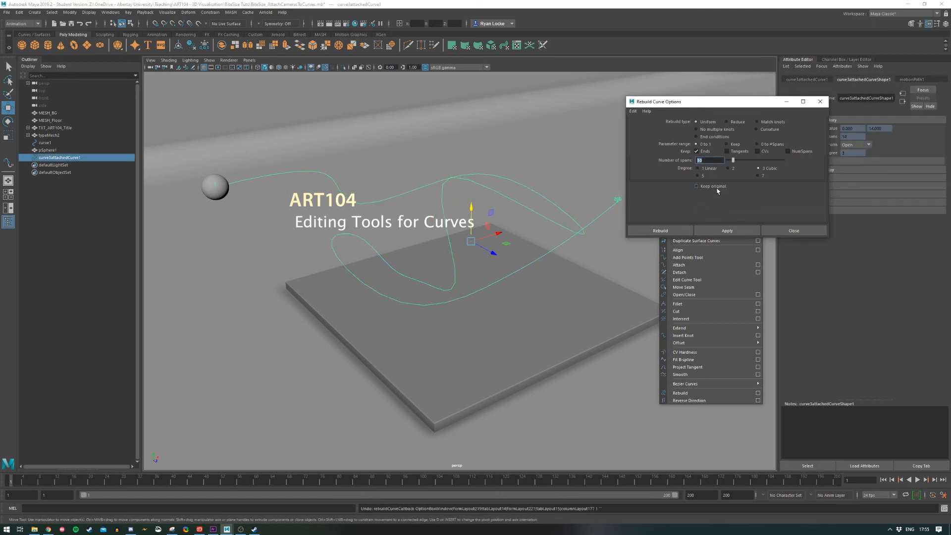
left_click(730, 231)
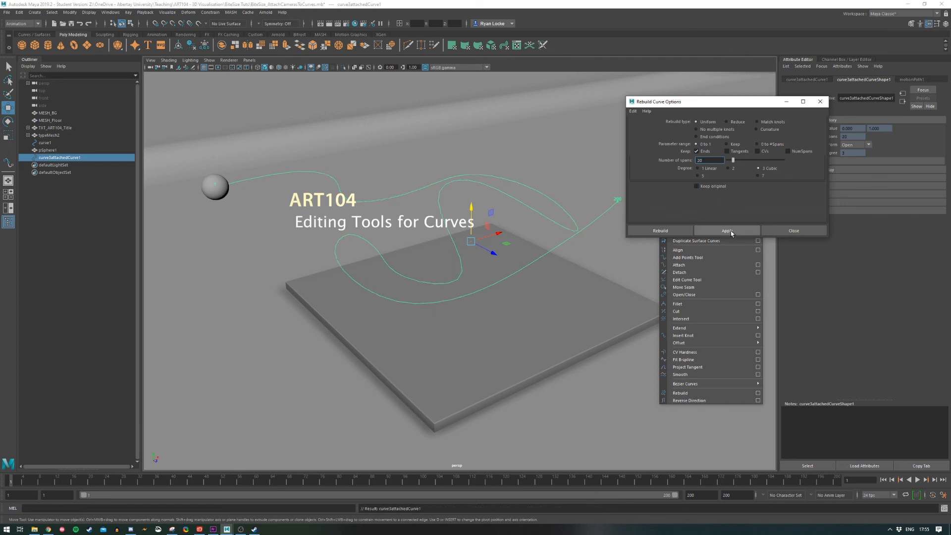
left_click(566, 225)
mouse_move(567, 224)
right_mouse_down()
mouse_move(568, 235)
mouse_move(574, 220)
mouse_move(573, 235)
mouse_move(579, 218)
mouse_move(554, 205)
mouse_move(560, 223)
right_mouse_up()
left_click(575, 222)
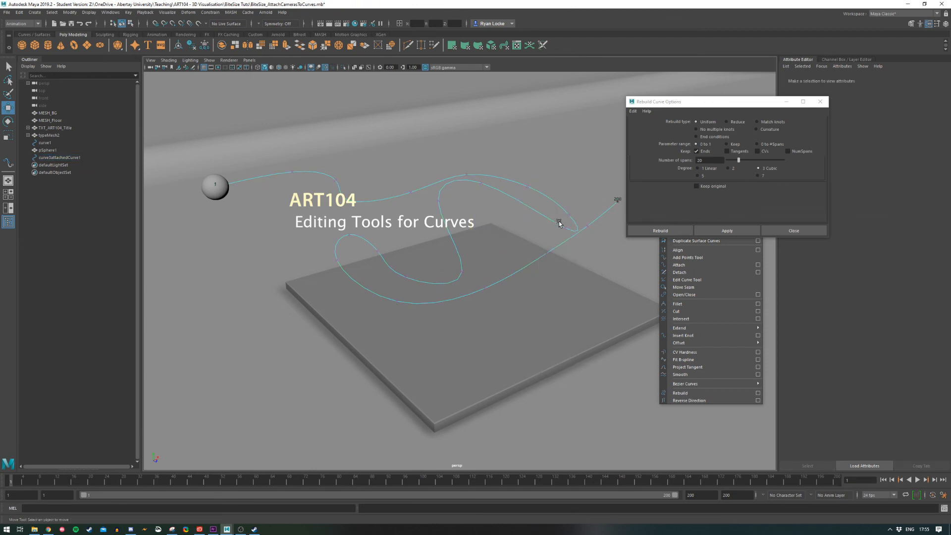
Step: Examine the spacing of the rebuilt curve's edit points from several angles and scrub the timeline to preview the sphere's motion
left_click_drag(382, 202, 416, 200, "alt")
middle_click_drag(497, 219, 414, 246, "alt")
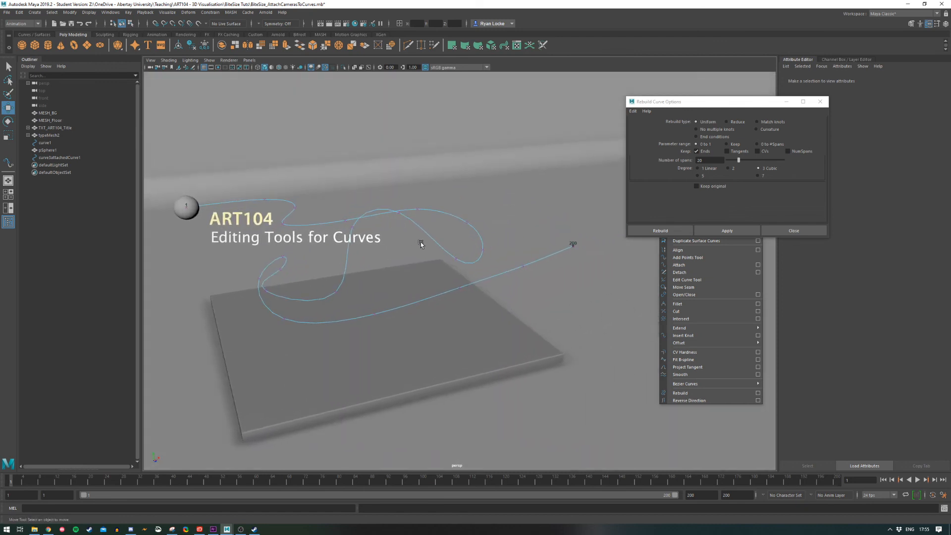
left_click_drag(379, 166, 500, 223, "alt")
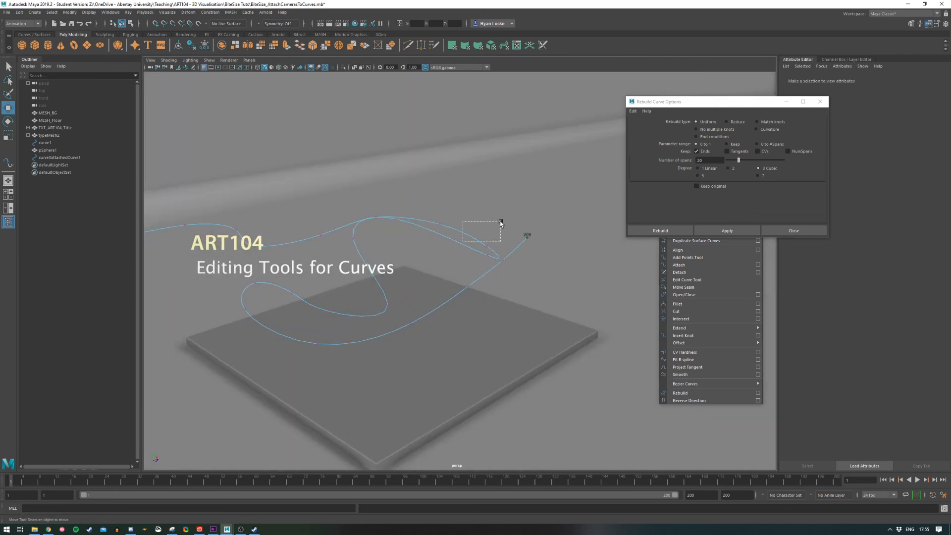
middle_click_drag(376, 215, 439, 217, "alt")
left_click_drag(439, 217, 429, 218, "alt")
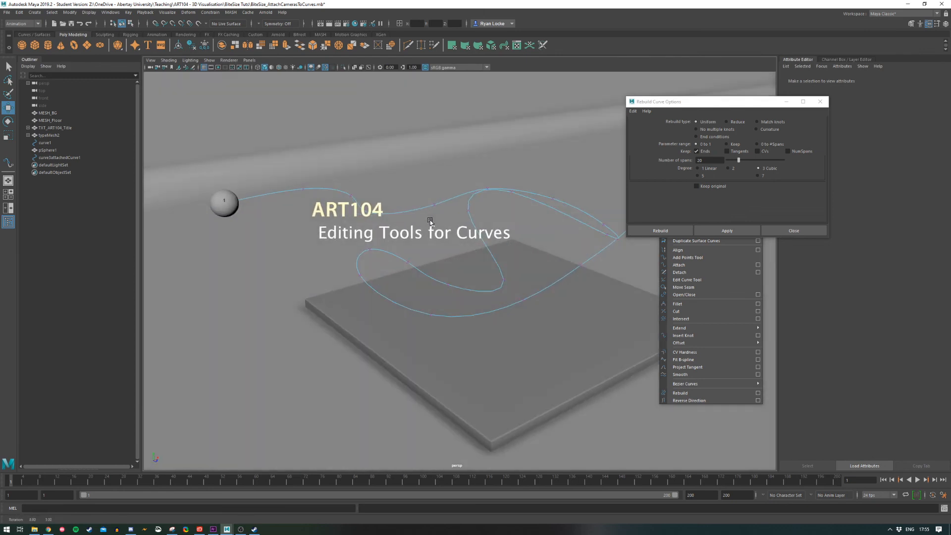
left_click_drag(529, 192, 495, 220, "alt")
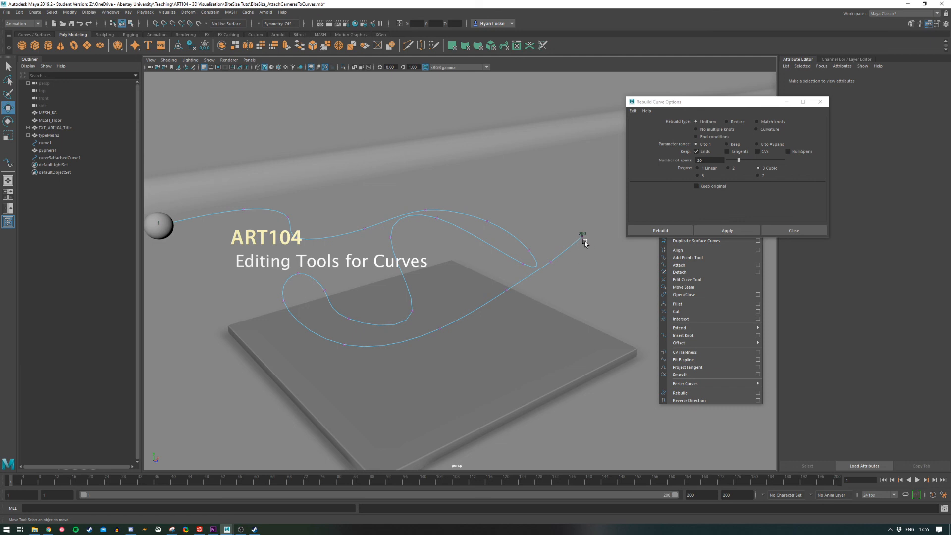
left_click(551, 262)
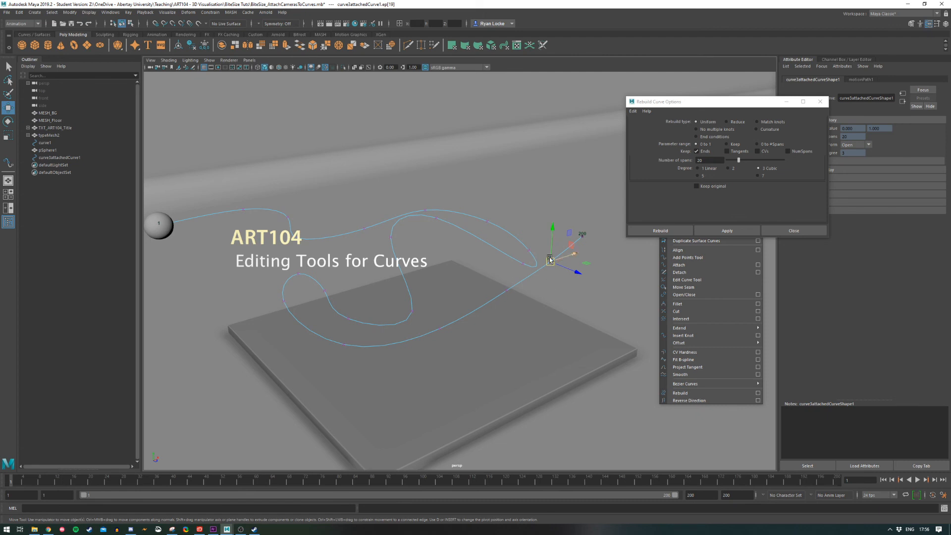
middle_click_drag(365, 271, 413, 263, "alt")
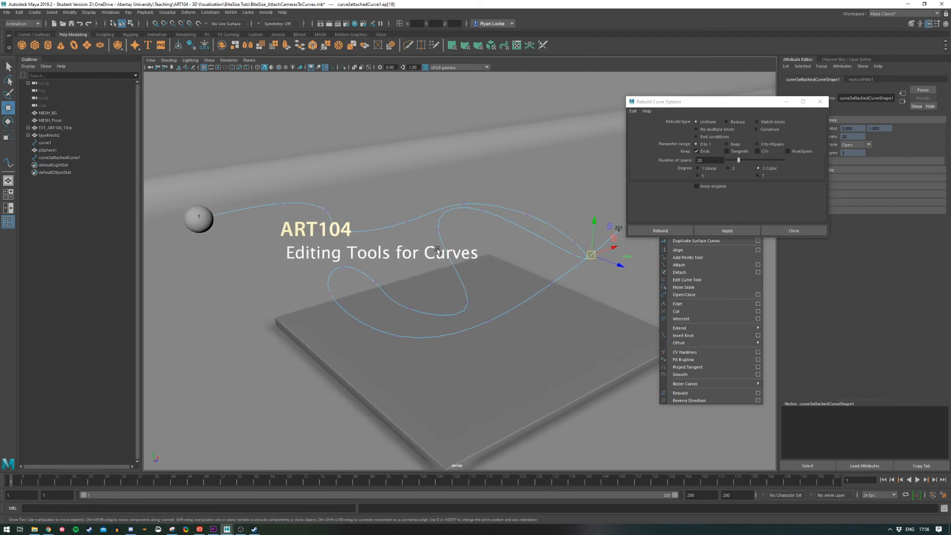
middle_click_drag(563, 227, 526, 229, "alt")
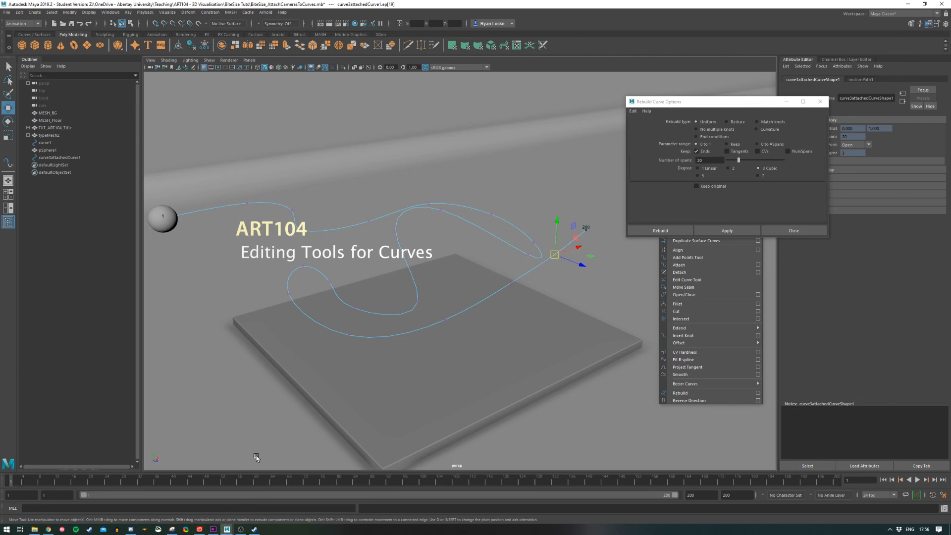
left_click_drag(11, 481, 162, 497)
left_click_drag(248, 481, 10, 449)
Step: Display the curve's edit points and reposition the ones along the first bend after the sphere to refine its shape
right_click_drag(261, 202, 261, 228)
left_click(246, 194)
left_click_drag(240, 160, 246, 184)
left_click(290, 210)
left_click_drag(350, 195, 322, 206)
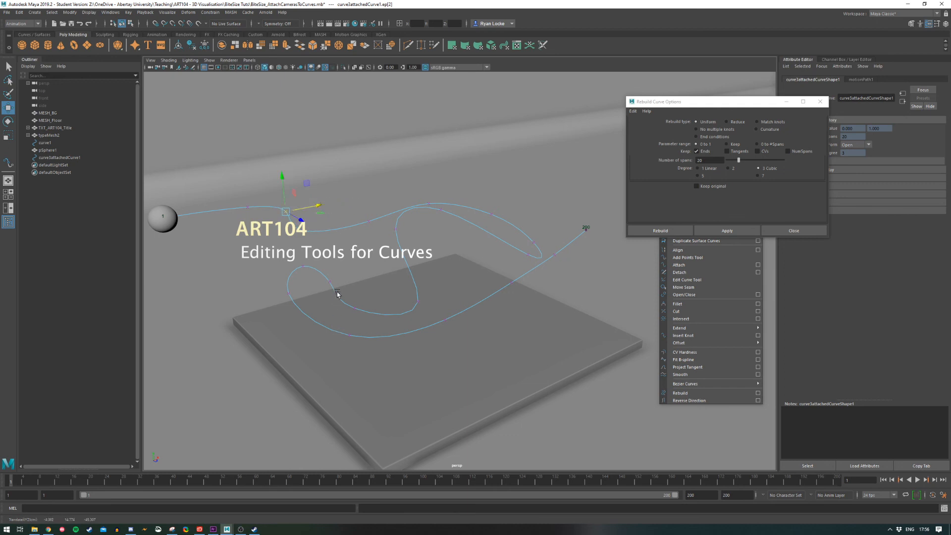
Step: Raise the edit point at the top of the small loop near the slab's edge slightly and close the Rebuild Curve options
left_click_drag(362, 260, 262, 298)
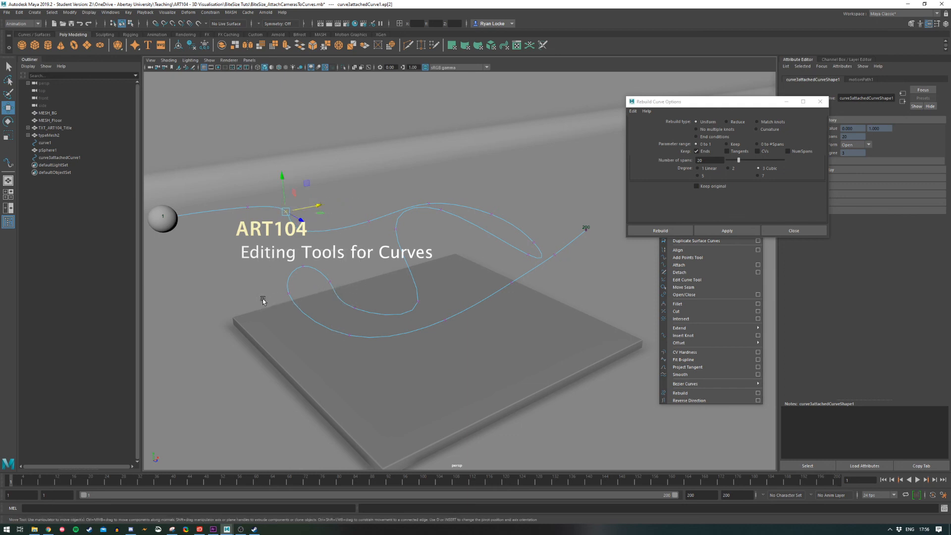
mouse_move(305, 250)
left_mouse_down()
mouse_move(306, 267)
mouse_move(303, 224)
mouse_move(304, 234)
left_mouse_up()
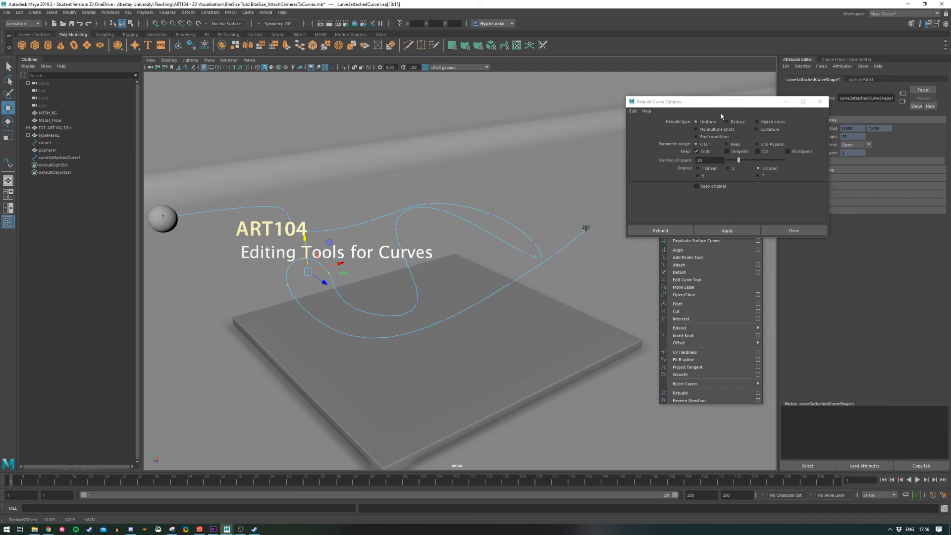
left_click(798, 231)
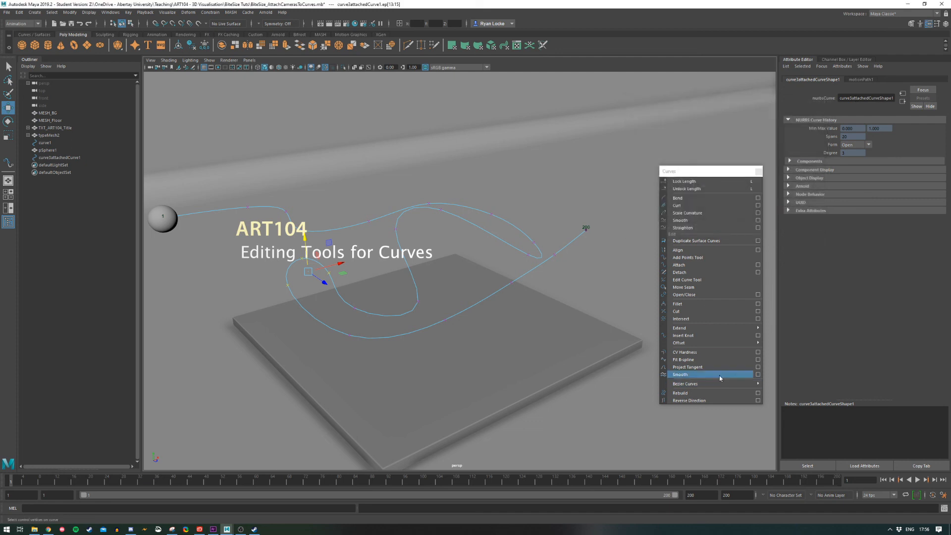
Step: Return the attached curve to object mode and inspect its adjusted shape from several angles
left_click_drag(369, 266, 494, 253, "alt")
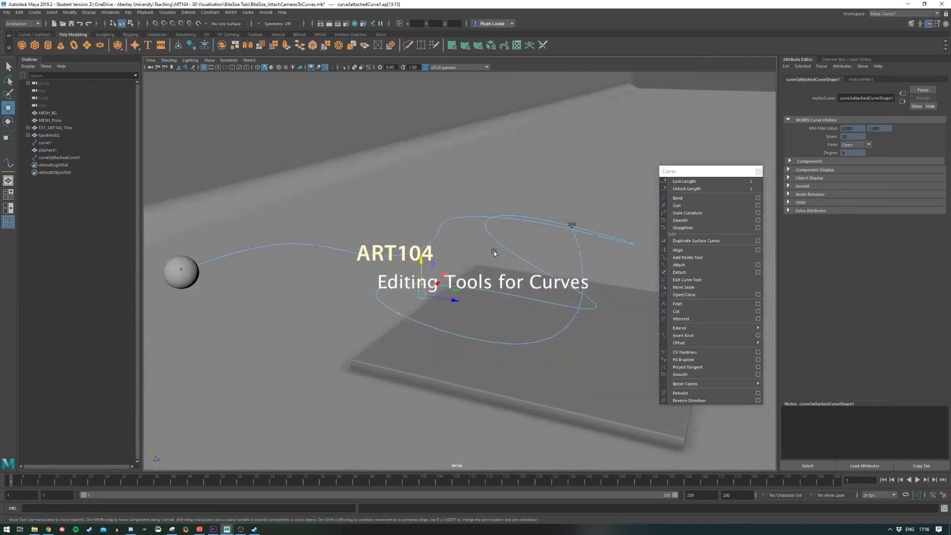
right_click_drag(484, 247, 521, 236)
left_click_drag(523, 238, 470, 241, "alt")
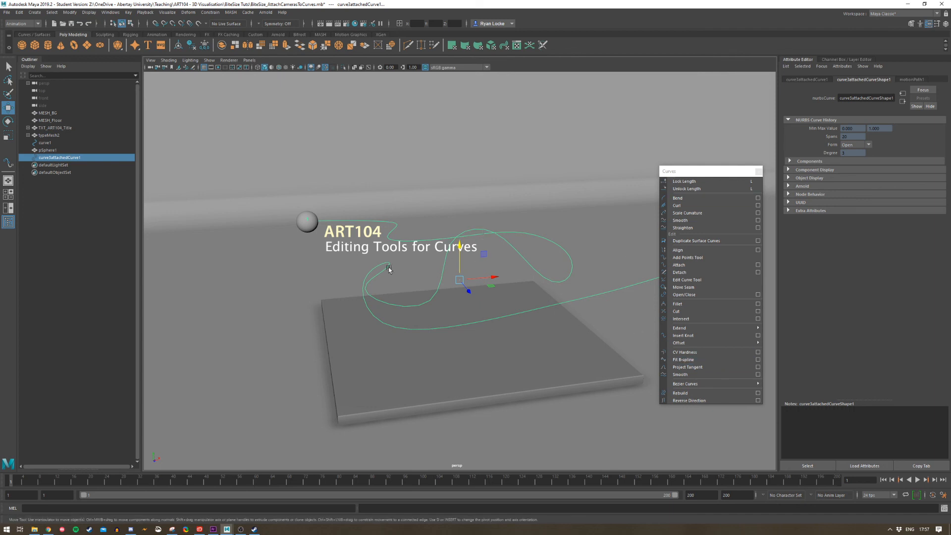
left_click_drag(377, 264, 443, 292, "alt")
right_click_drag(414, 288, 479, 327, "alt")
left_click_drag(422, 340, 506, 338, "alt")
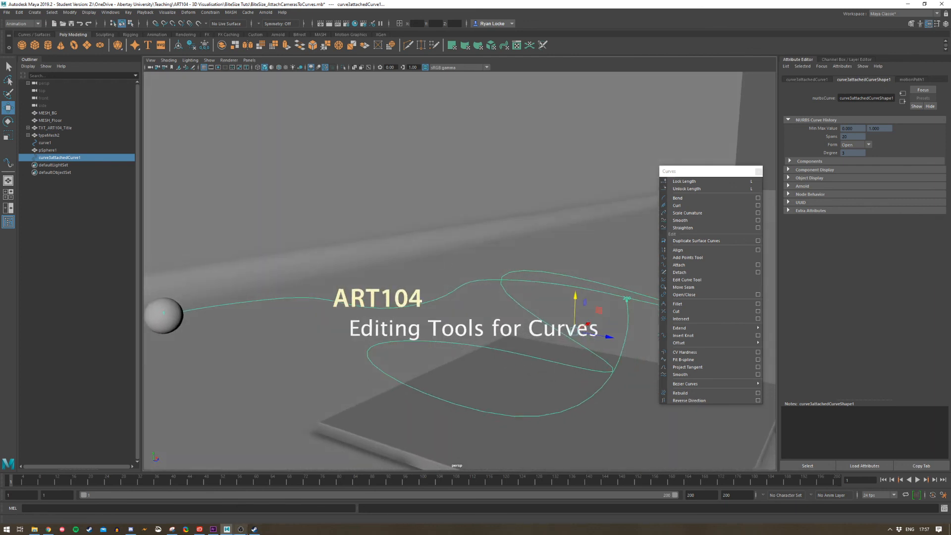